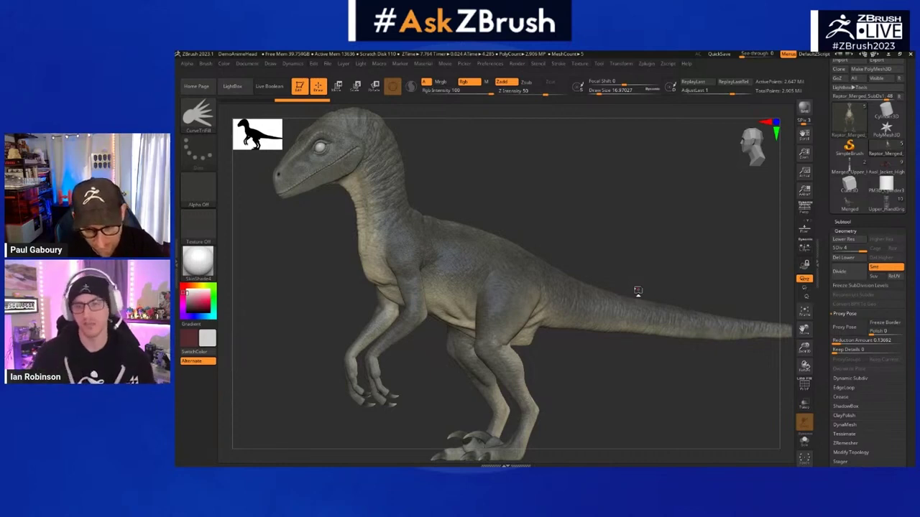
Examine the raptor model from several angles with its polygon wireframe switched on and off
drag(651, 257, 540, 235)
key(shift+f)
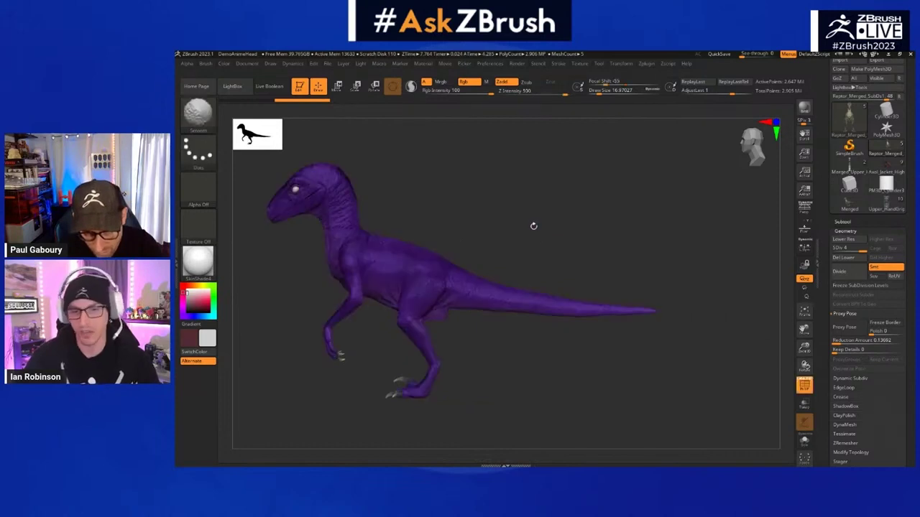
alt+drag(428, 231, 563, 234)
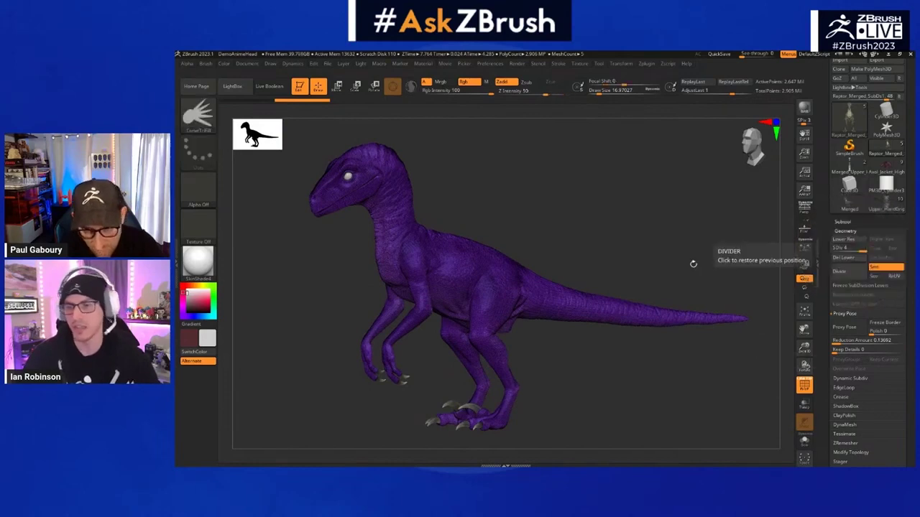
alt+drag(596, 238, 586, 240)
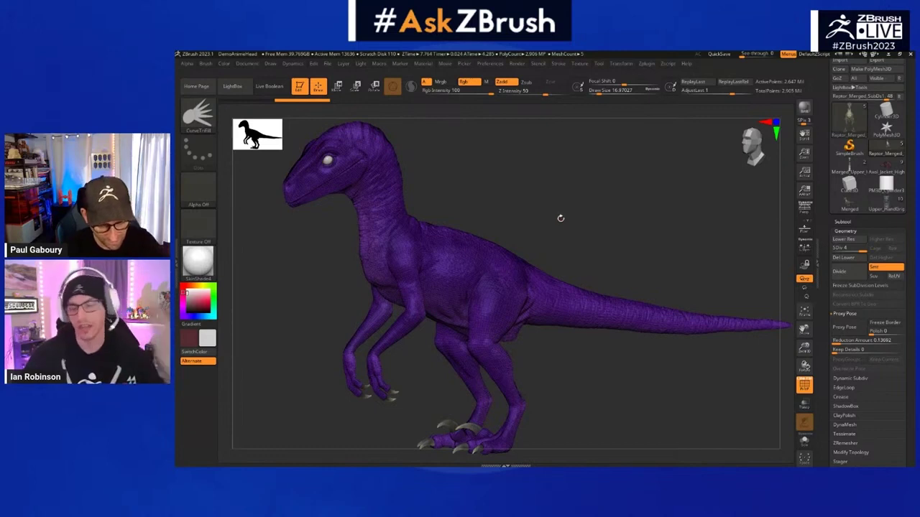
key(shift+f)
mouse_move(601, 236)
mouse_down()
mouse_move(597, 224)
mouse_move(629, 231)
mouse_up()
key(shift+f)
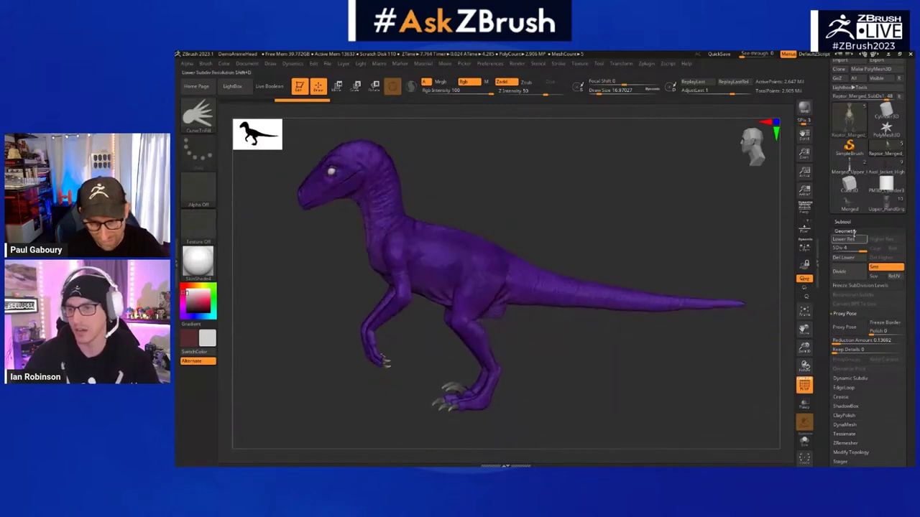
Look over the Proxy Pose settings in the Geometry section, including Reduction Amount and Keep Details
scroll(845, 264, down, 3)
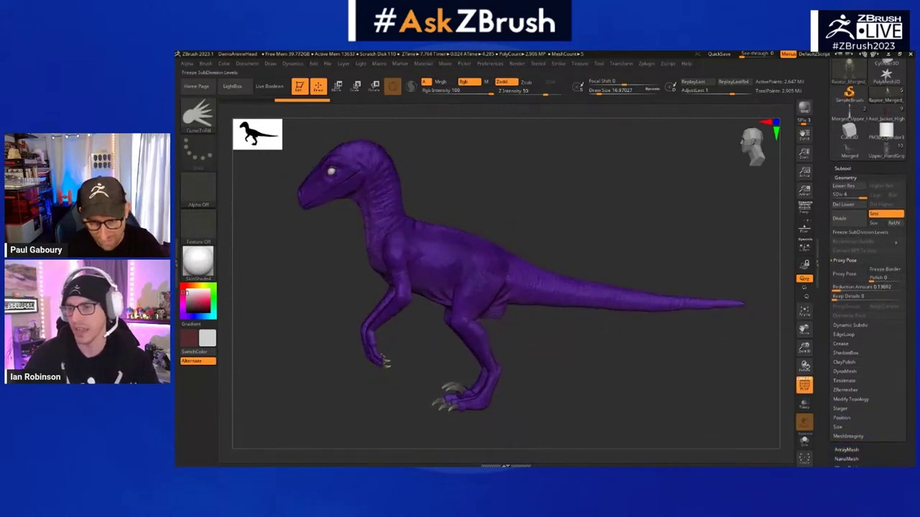
click(850, 263)
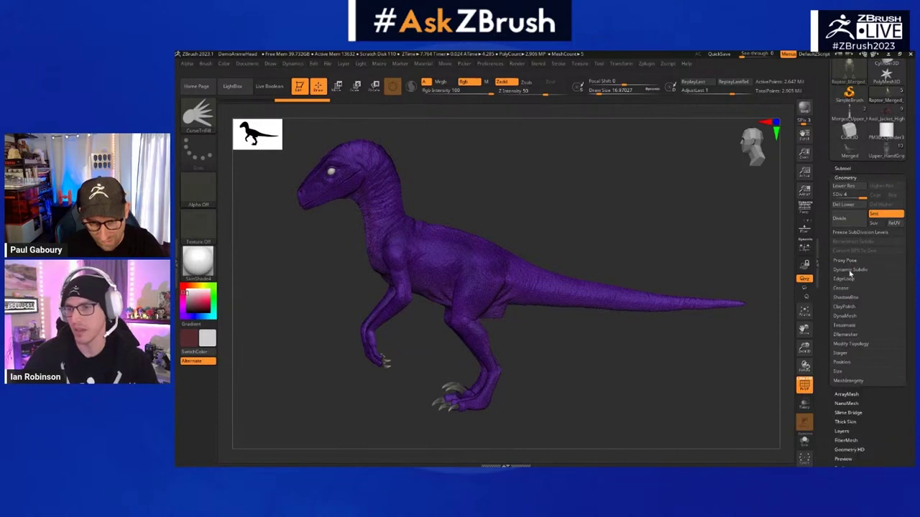
click(853, 261)
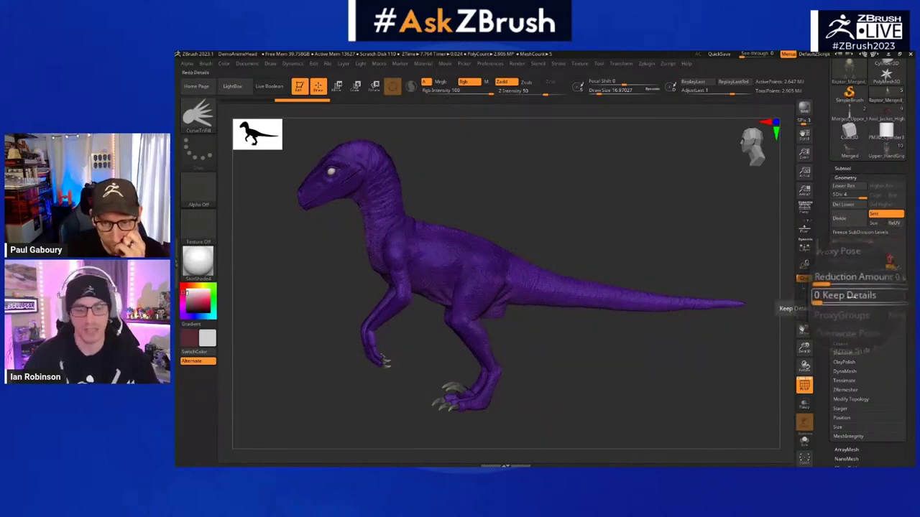
key(shift)
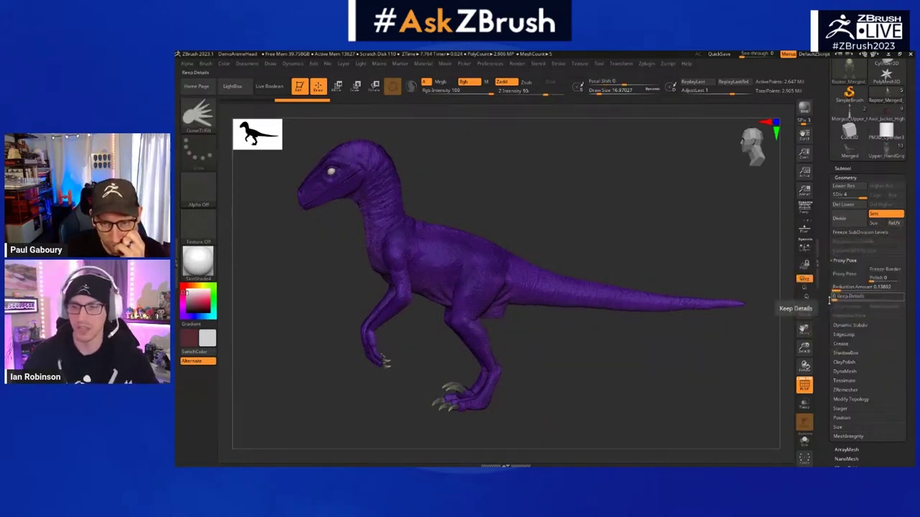
Select the Big_Toe claw subtool on the raptor's foot and inspect its wireframe up close
mouse_move(638, 223)
alt+mouse_down()
mouse_move(608, 334)
mouse_move(622, 271)
alt+mouse_up()
alt+drag(437, 374, 527, 184)
alt+click(549, 268)
alt+drag(480, 228, 436, 271)
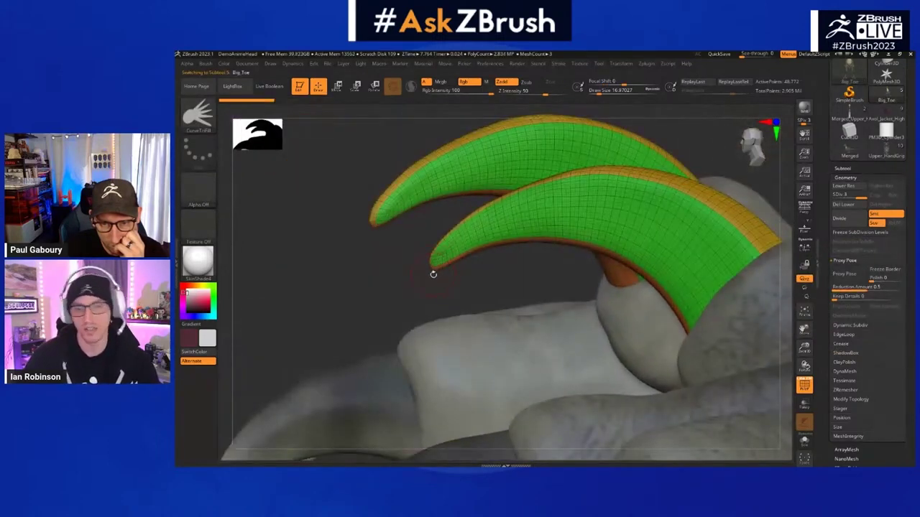
mouse_move(504, 286)
alt+mouse_down()
mouse_move(446, 244)
mouse_move(544, 264)
mouse_move(513, 275)
alt+mouse_up()
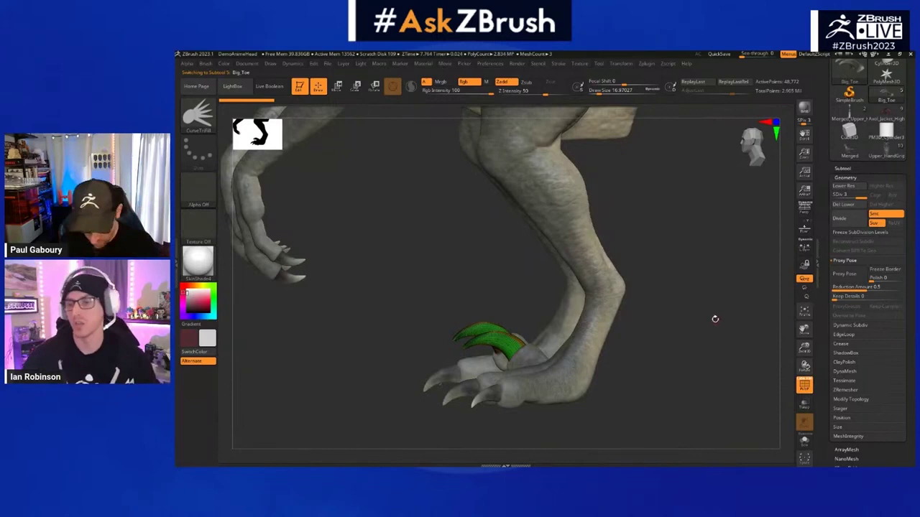
alt+drag(683, 323, 645, 314)
Bring the whole raptor back into view and make its main body the active subtool
key(shift+f)
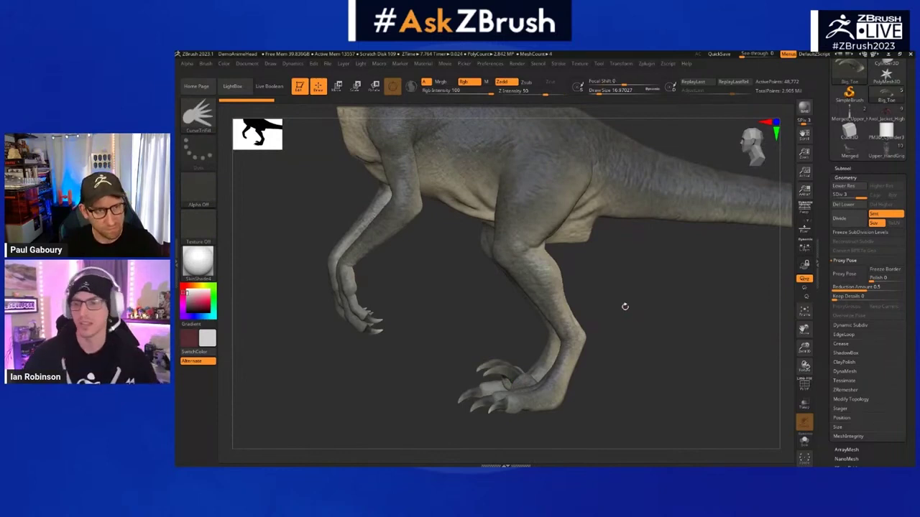
alt+drag(600, 291, 598, 314)
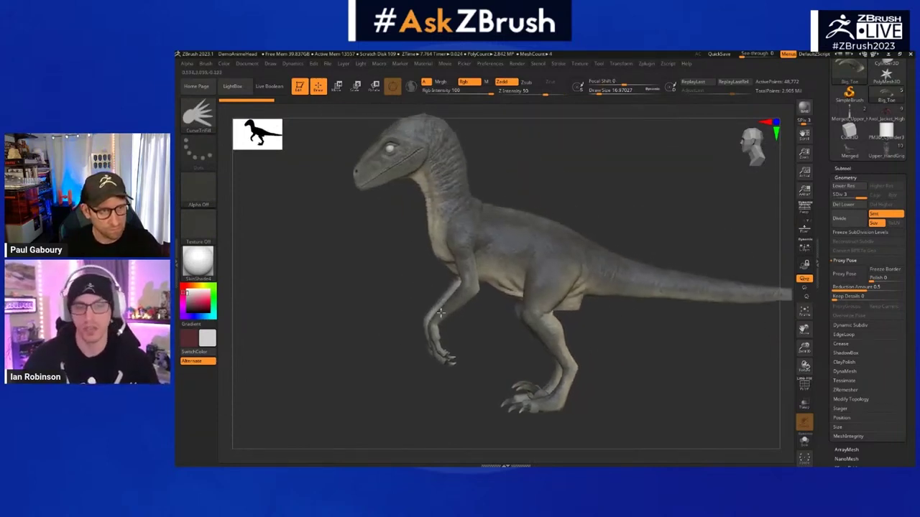
ctrl+right_drag(560, 344, 548, 345)
alt+drag(636, 328, 600, 345)
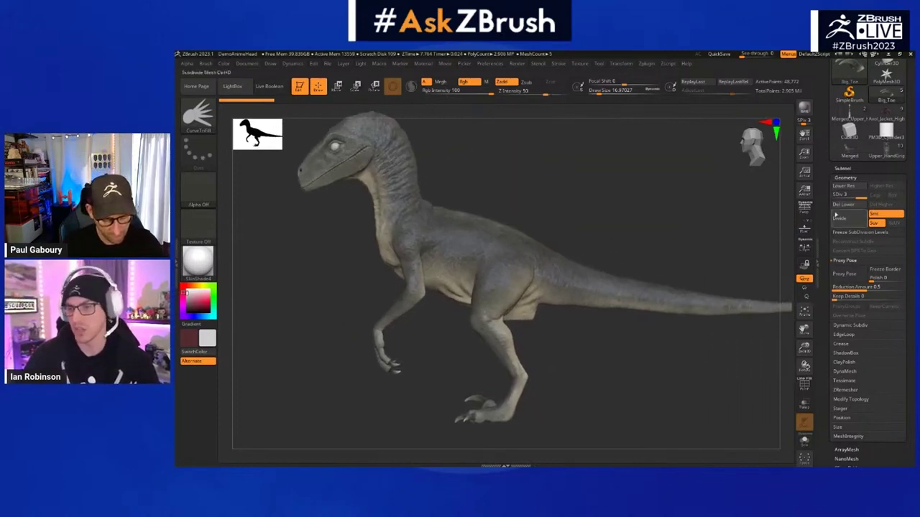
key(shift+f)
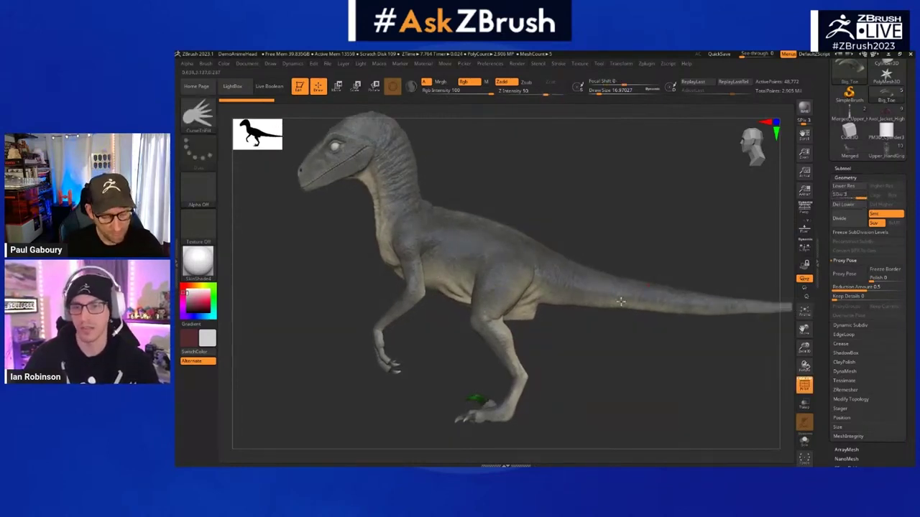
alt+click(620, 302)
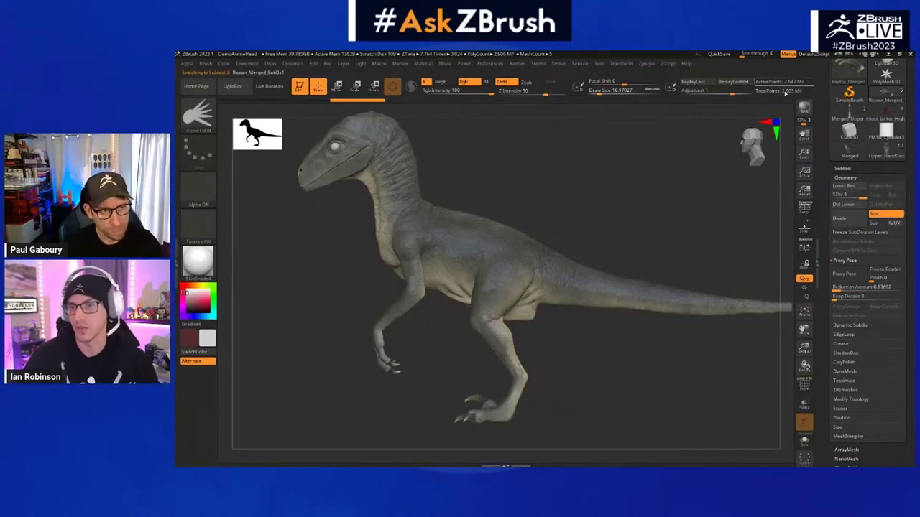
Try Proxy Pose on the raptor body with a higher reduction amount, then undo it
drag(650, 239, 621, 235)
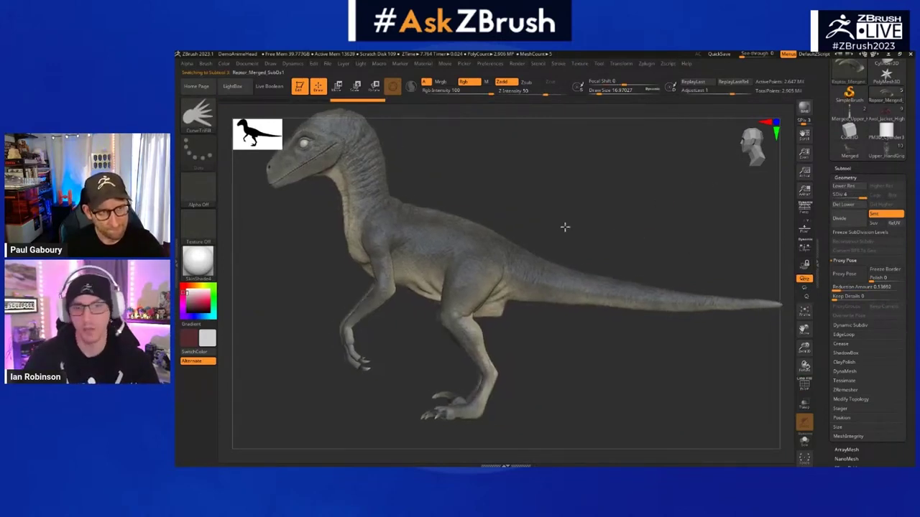
drag(565, 227, 556, 230)
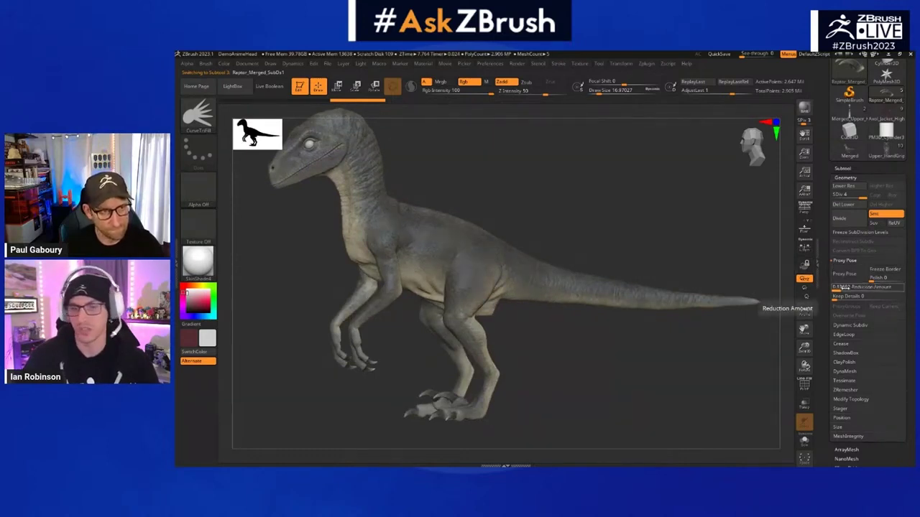
key(shift+f)
alt+drag(587, 244, 629, 264)
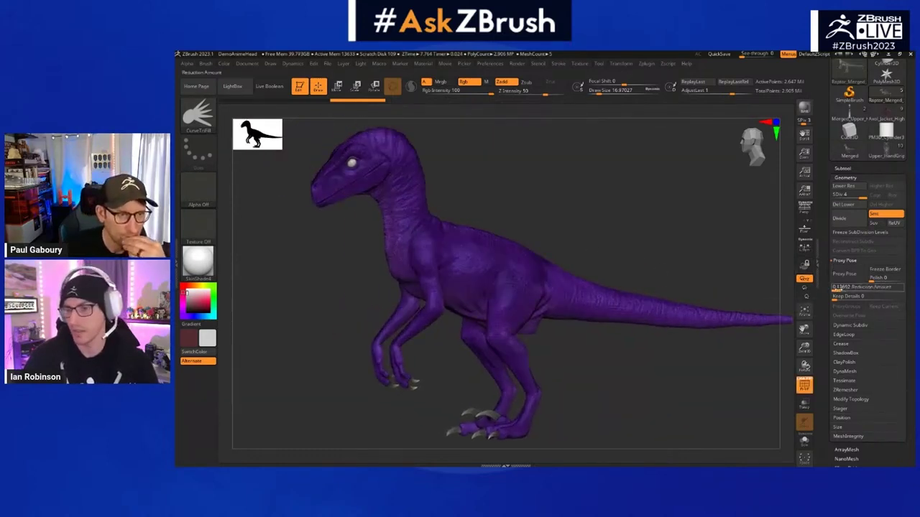
drag(837, 289, 853, 294)
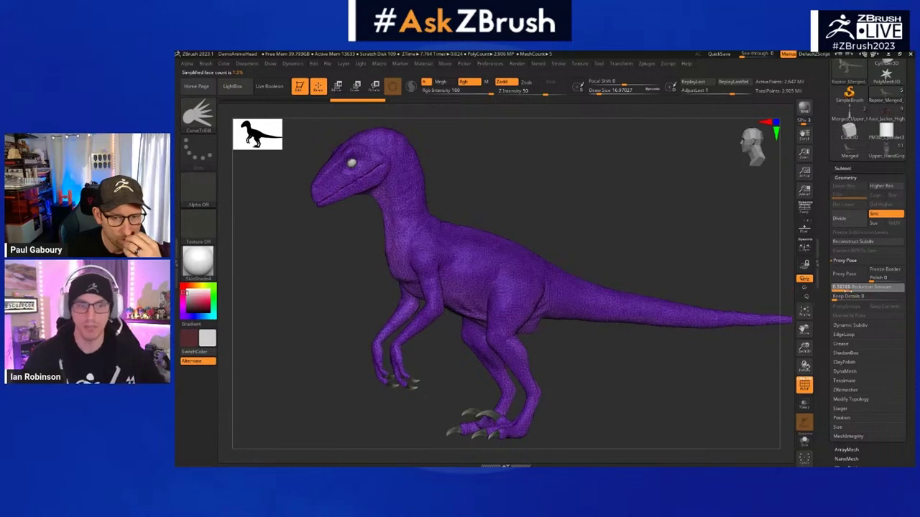
click(849, 274)
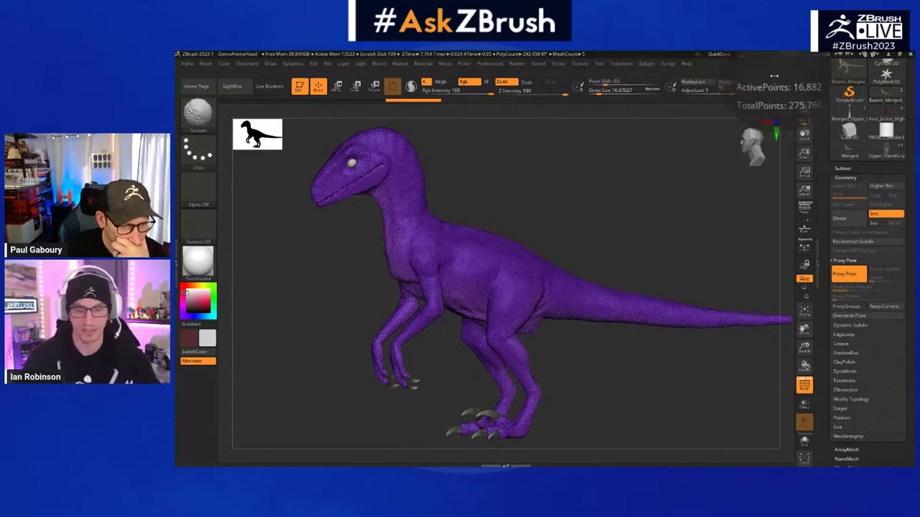
key(ctrl+z)
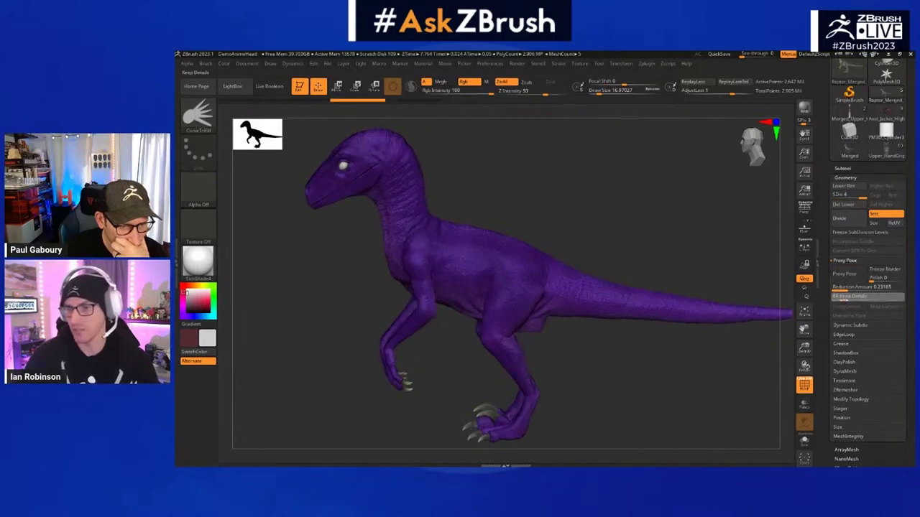
Raise Keep Details, adjust the reduction amount, and turn on Proxy Pose for the raptor body
click(842, 297)
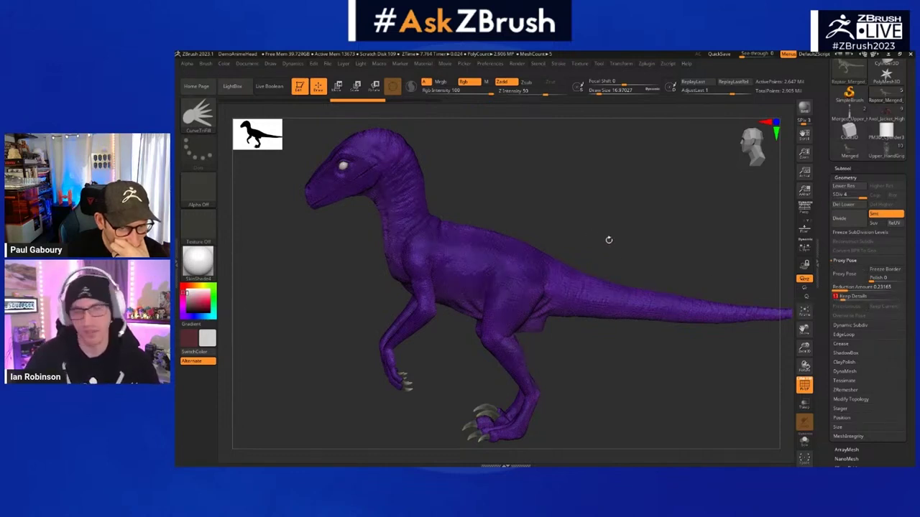
drag(852, 289, 844, 289)
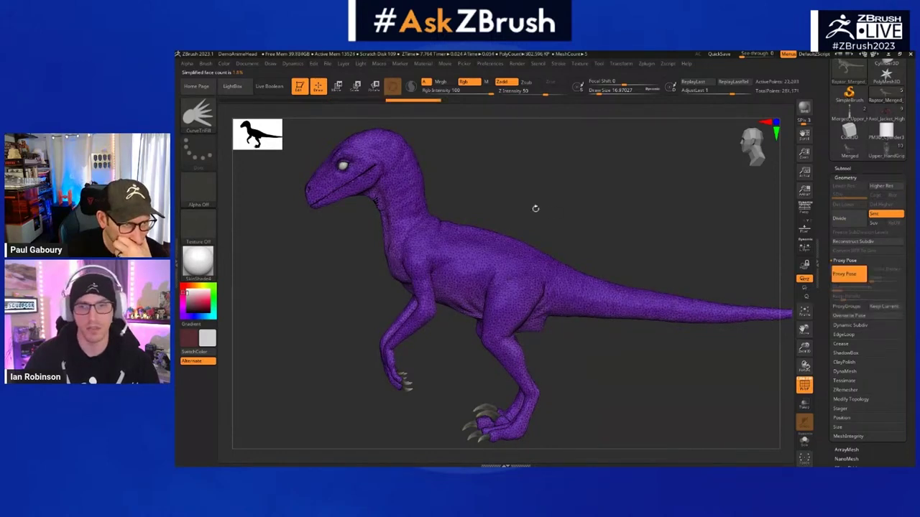
Mask the tail with the MaskLasso brush from the side and invert the mask to protect the body
drag(467, 214, 593, 219)
mouse_move(594, 285)
alt+mouse_down()
mouse_move(529, 263)
mouse_move(543, 284)
alt+mouse_up()
key(ctrl)
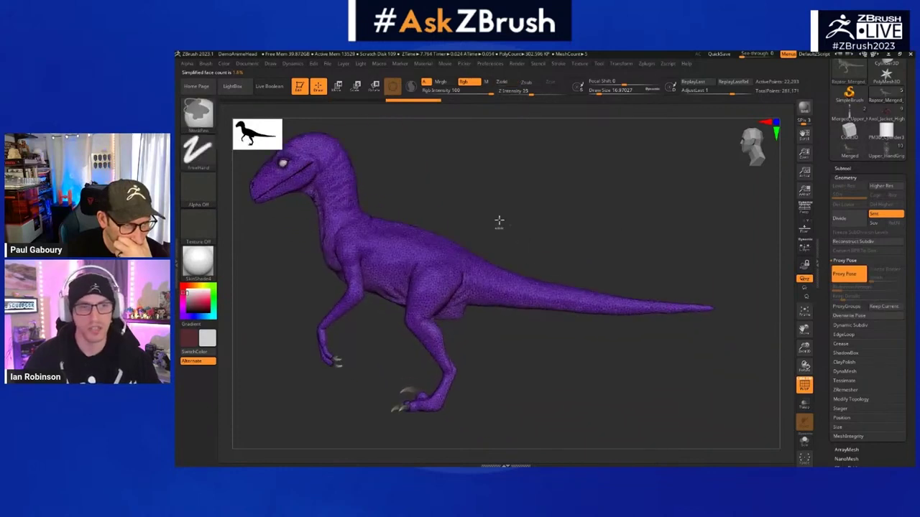
key(b)
key(m)
key(l)
mouse_move(476, 228)
ctrl+mouse_down()
mouse_move(791, 263)
mouse_move(525, 417)
mouse_move(465, 372)
ctrl+mouse_up()
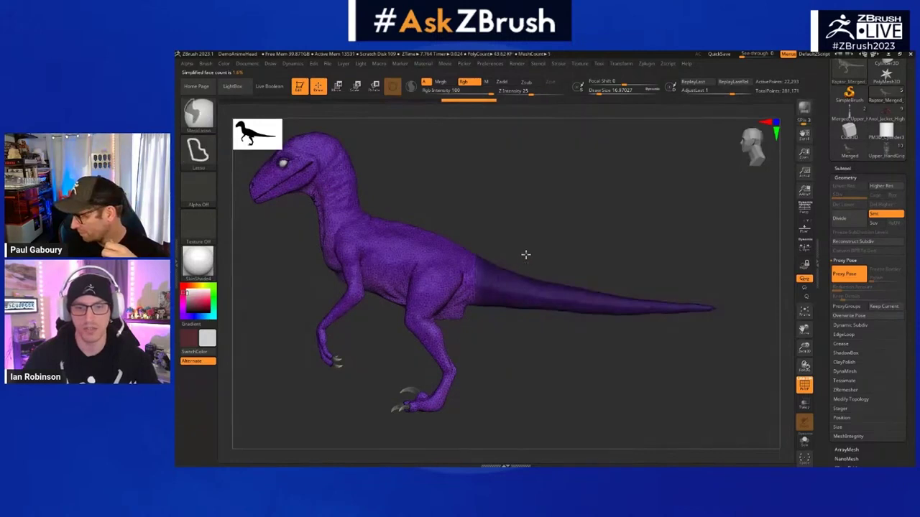
ctrl+click(525, 255)
Bend the unmasked tail sideways into an S-curve in top view using a transpose line from its base to its tip
key(w)
click(479, 275)
drag(503, 342, 509, 297)
alt+drag(479, 236, 478, 217)
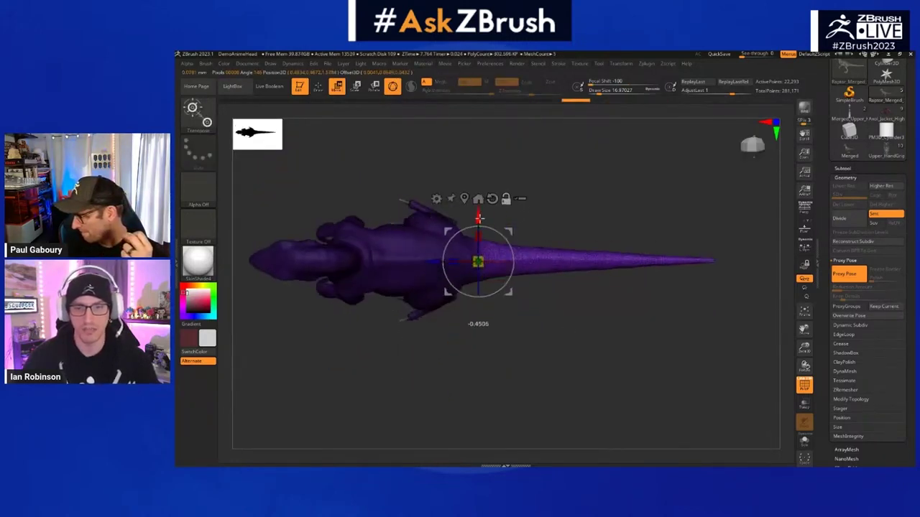
key(y)
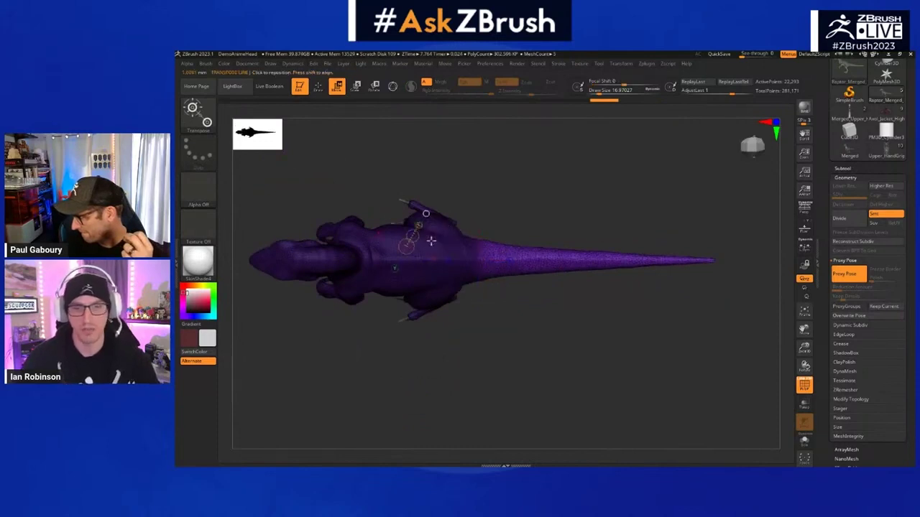
drag(479, 261, 713, 261)
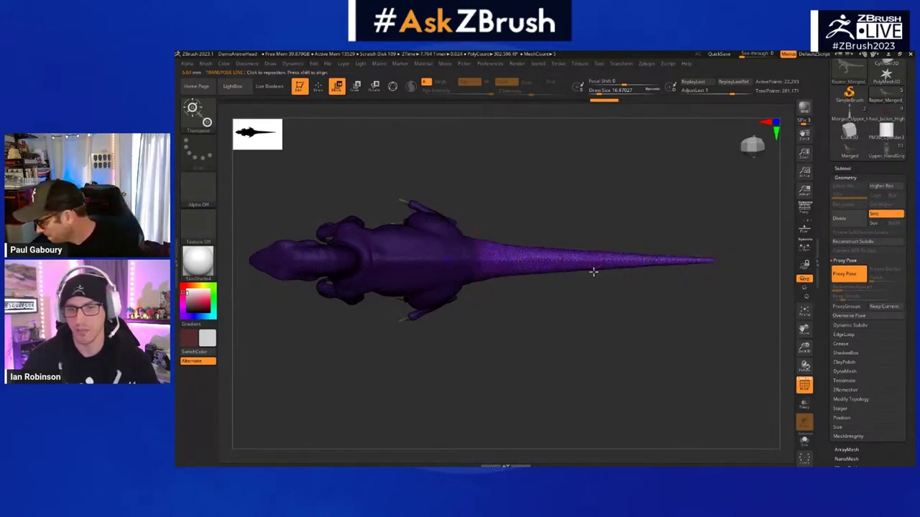
click(594, 261)
drag(593, 261, 604, 283)
drag(476, 260, 710, 264)
drag(712, 263, 663, 194)
key(q)
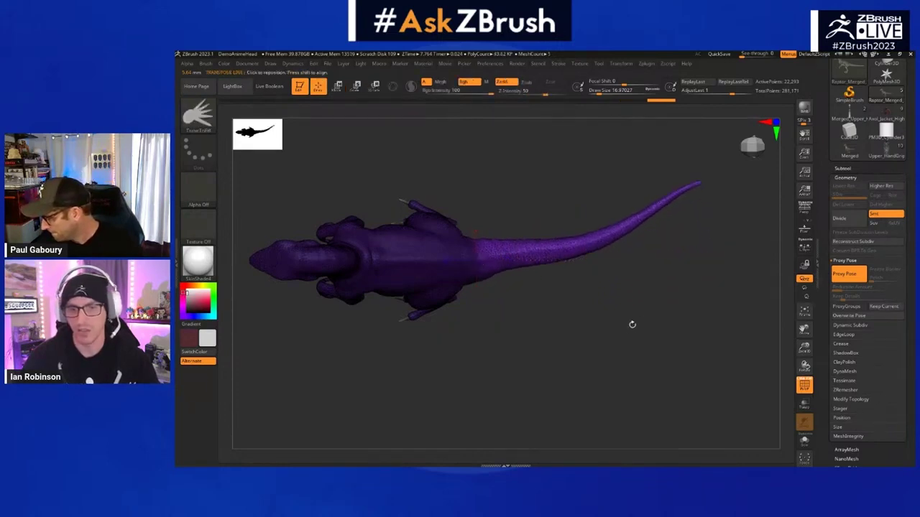
Rotate the unmasked tail downward from its base in side view with the transpose line
shift+drag(631, 322, 585, 309)
key(t)
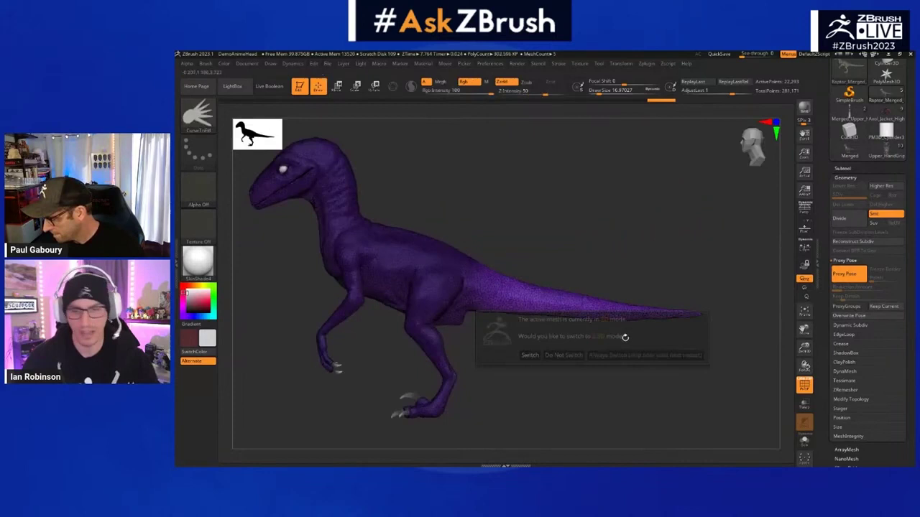
key(Escape)
key(r)
drag(712, 261, 708, 308)
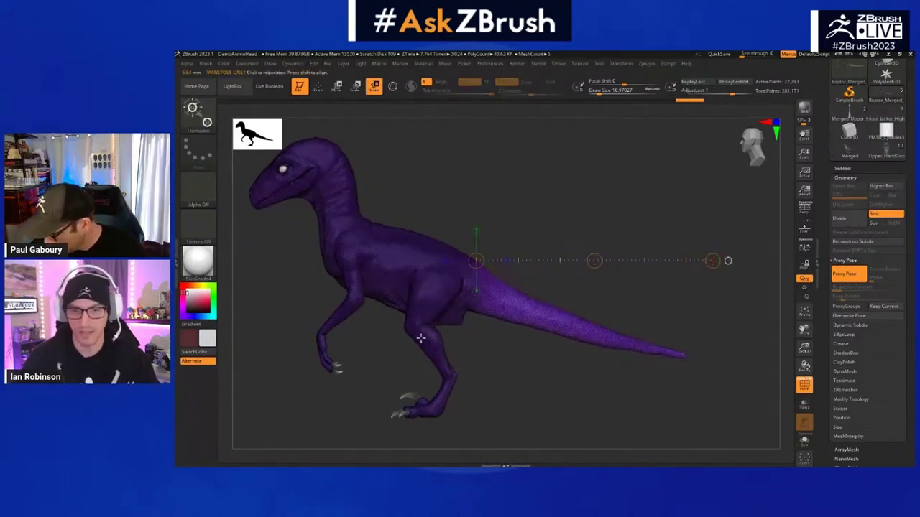
drag(457, 287, 691, 358)
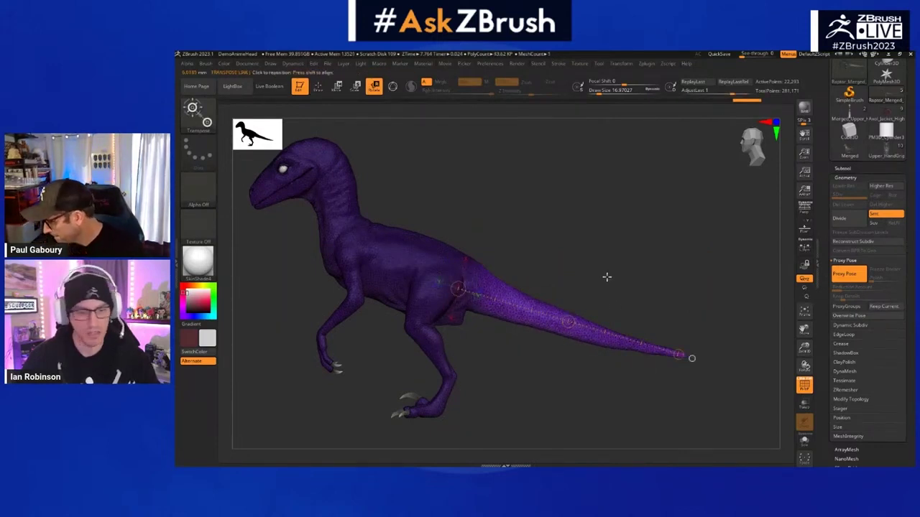
key(y)
key(w)
Push the middle of the tail downward with the MoveInfiniteDepth brush at a draw size of about 657
ctrl+right_drag(597, 284, 638, 291)
key(f)
key(q)
key(b)
key(m)
key(n)
key(s)
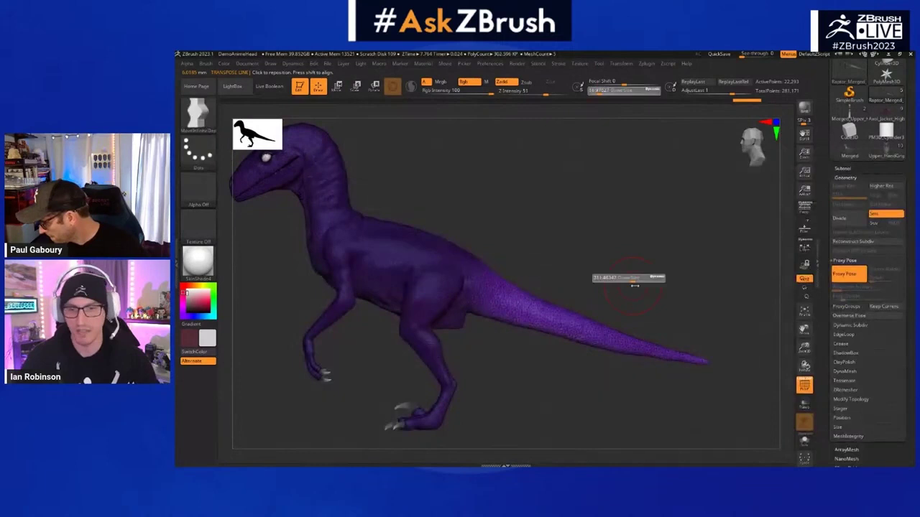
drag(649, 287, 650, 288)
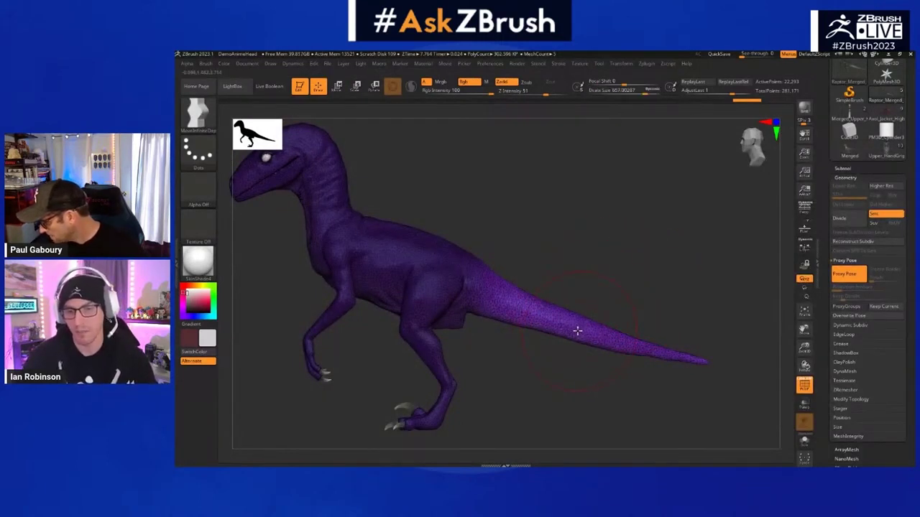
drag(576, 330, 567, 347)
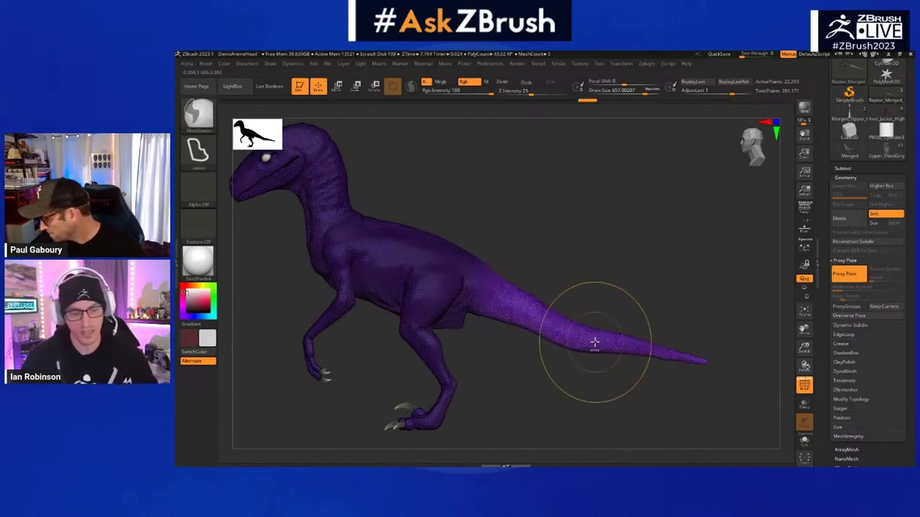
Smooth out the curve of the tail with the MoveInfiniteDepth brush at a draw size of 1000
key(s)
drag(609, 306, 634, 310)
mouse_move(586, 339)
mouse_down()
mouse_move(583, 350)
mouse_move(552, 339)
mouse_up()
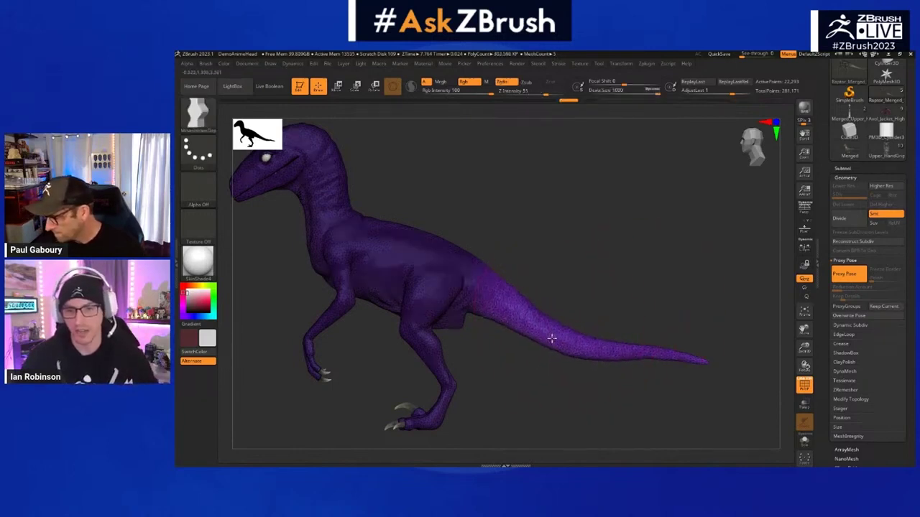
Mask the raptor's body with the MaskLasso brush, leaving the head and neck unmasked
mouse_move(639, 311)
mouse_down()
mouse_move(615, 302)
mouse_move(678, 321)
mouse_up()
mouse_move(324, 277)
ctrl+shift+mouse_down()
mouse_move(254, 237)
mouse_move(496, 241)
mouse_move(376, 251)
ctrl+shift+mouse_up()
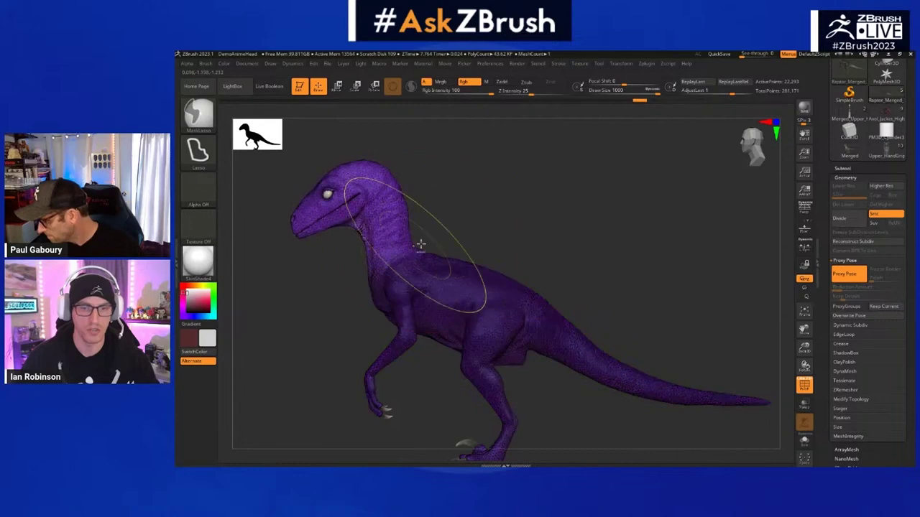
Place the Gizmo's pivot at the neck and rotate the unmasked head
key(w)
click(534, 263)
click(507, 262)
alt+drag(401, 277, 529, 277)
shift+drag(571, 254, 609, 256)
alt+drag(501, 199, 501, 213)
drag(525, 263, 508, 264)
Turn off Proxy Pose and inspect the rotated head and eyes up close without polyframe
key(q)
drag(604, 257, 536, 255)
mouse_move(631, 243)
alt+mouse_down()
mouse_move(583, 240)
mouse_move(622, 250)
mouse_move(620, 259)
mouse_move(579, 256)
mouse_move(565, 292)
mouse_move(513, 287)
mouse_move(528, 309)
mouse_move(505, 275)
alt+mouse_up()
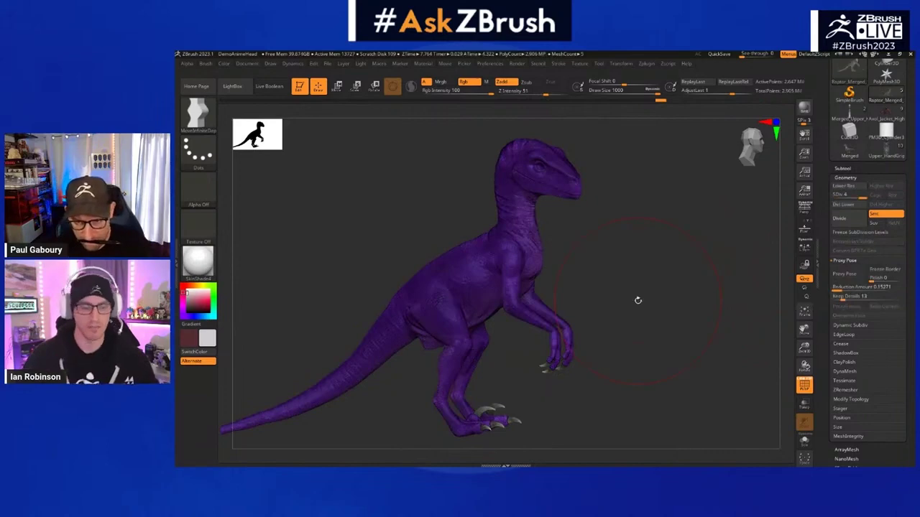
key(shift+f)
mouse_move(523, 270)
ctrl+right_down()
mouse_move(537, 304)
mouse_move(489, 308)
mouse_move(531, 253)
mouse_move(464, 226)
mouse_move(392, 237)
mouse_move(497, 248)
ctrl+right_up()
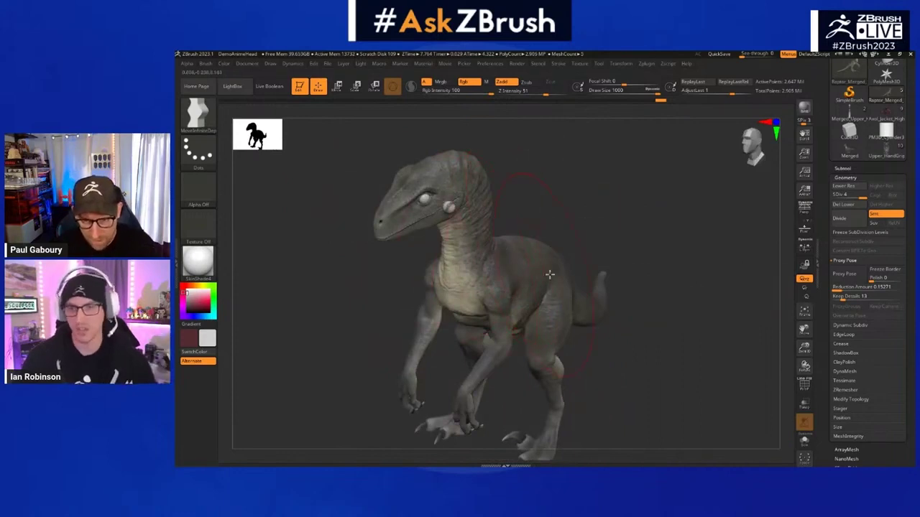
click(842, 168)
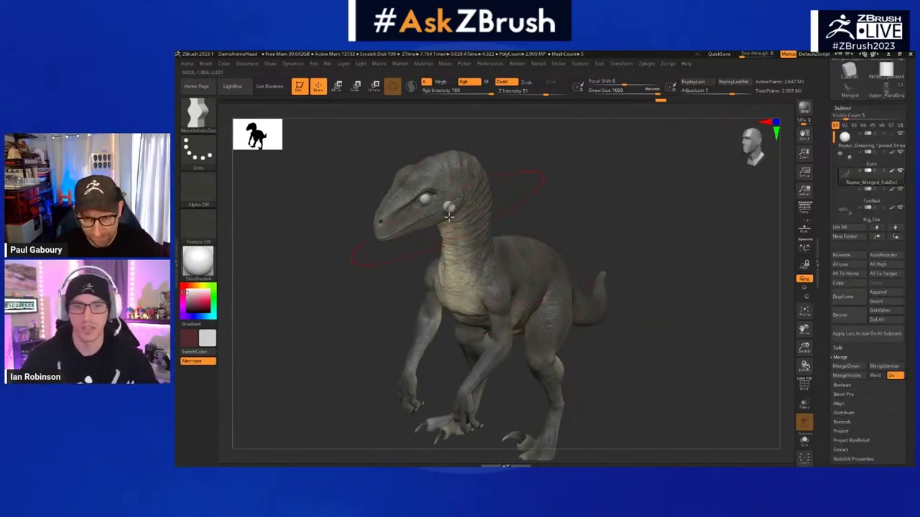
ctrl+right_drag(449, 208, 460, 224)
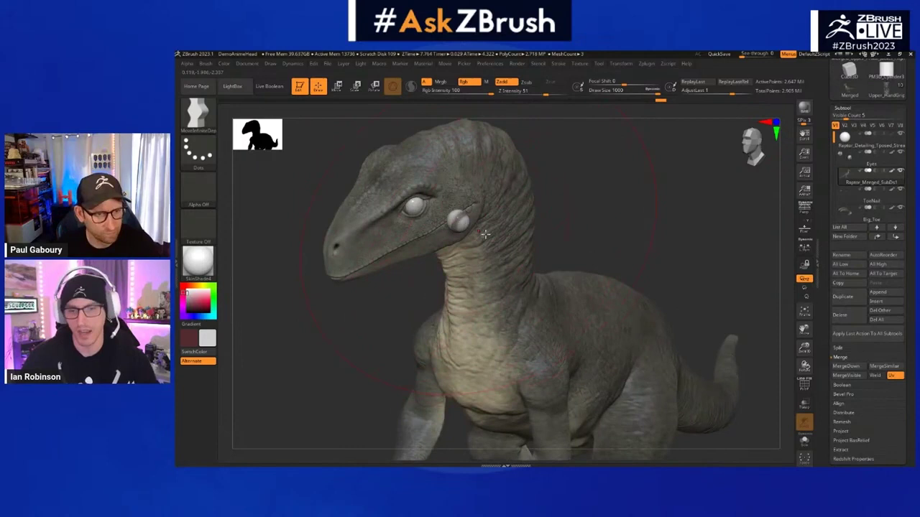
Undo the return to full resolution and the head rotation
key(ctrl+z)
key(ctrl+z)
key(ctrl+z)
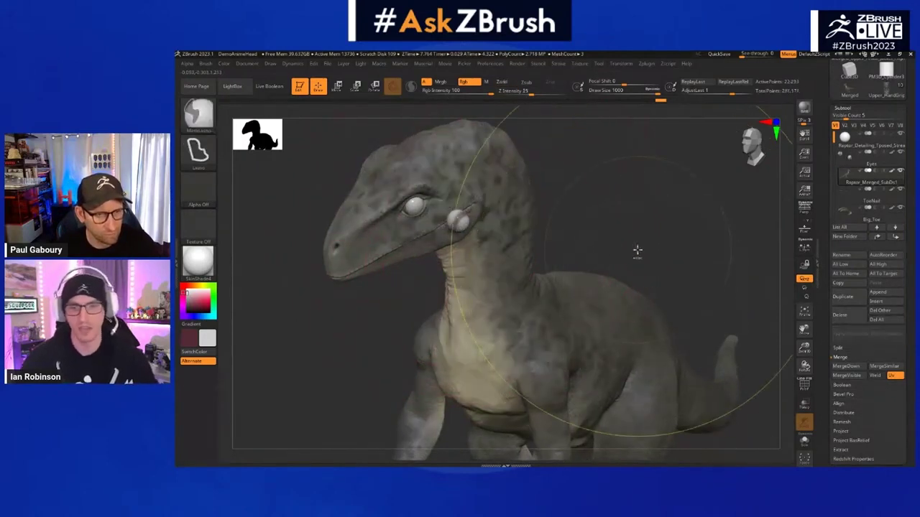
Enable Transpose All Selected Subtools on the Gizmo and select the subtools around the raptor's head
key(w)
ctrl+right_drag(579, 234, 638, 229)
alt+drag(574, 307, 520, 247)
click(532, 213)
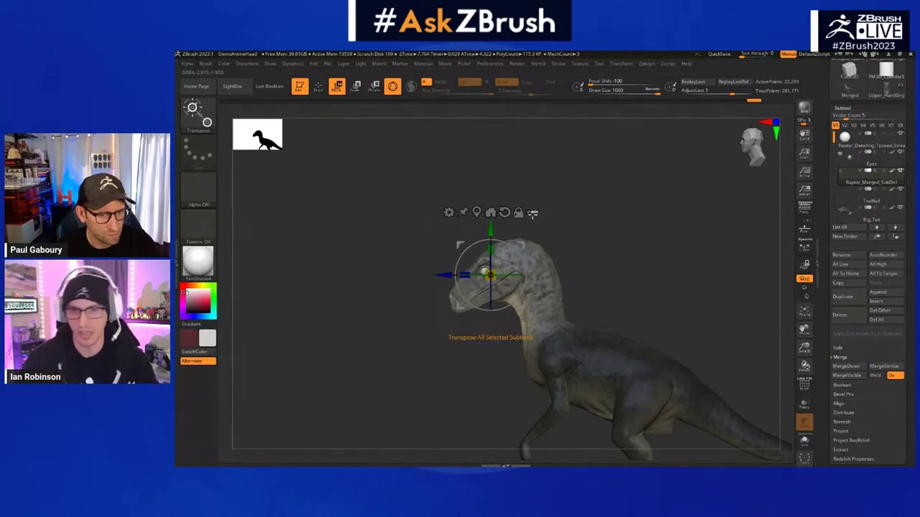
ctrl+right_drag(581, 223, 578, 238)
ctrl+shift+drag(406, 185, 506, 296)
Move the Gizmo's pivot to the neck and rotate the head together with the eyes
shift+right_drag(607, 279, 615, 312)
alt+drag(519, 309, 456, 369)
right_drag(510, 369, 458, 365)
drag(431, 346, 403, 345)
key(q)
Clear the mask and turn off Proxy Pose to transfer the pose to the raptor's detailed mesh
right_drag(523, 343, 619, 244)
ctrl+drag(619, 270, 633, 289)
key(ctrl)
key(shift+f)
key(shift+f)
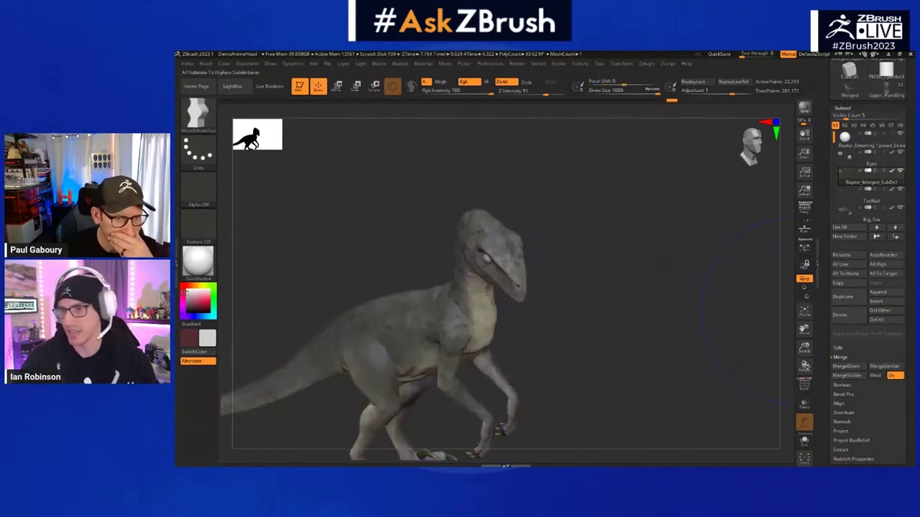
click(842, 107)
click(845, 117)
click(848, 215)
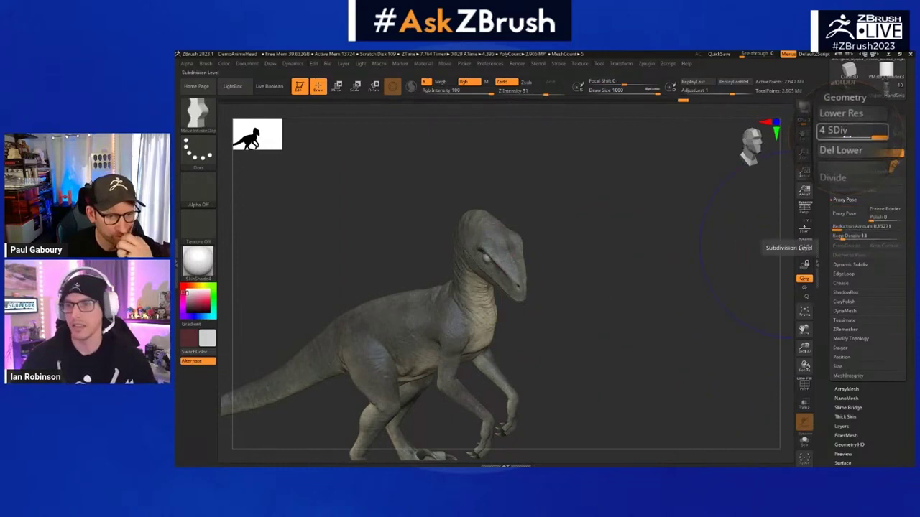
Set the brush draw size to about 460 and view the whole posed raptor from the side
key(shift)
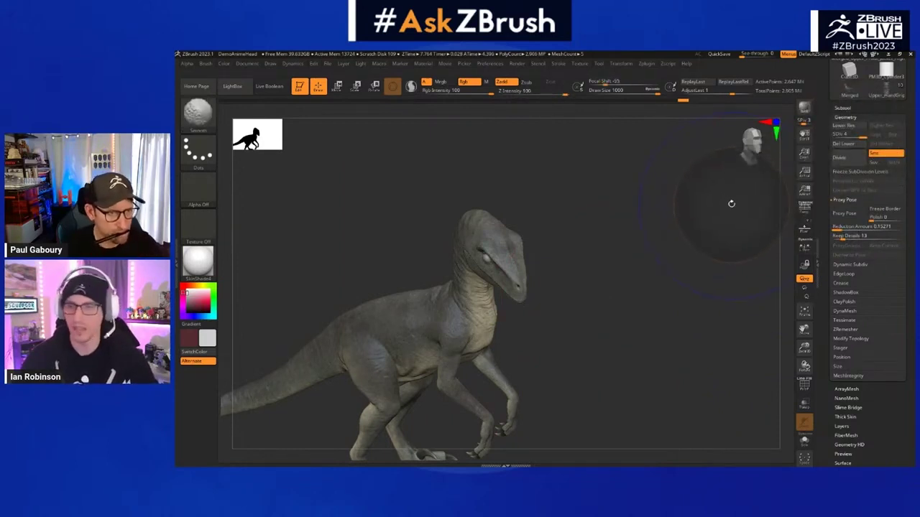
key(s)
mouse_move(612, 262)
mouse_down()
mouse_move(593, 263)
mouse_move(655, 286)
mouse_move(657, 300)
mouse_move(638, 272)
mouse_up()
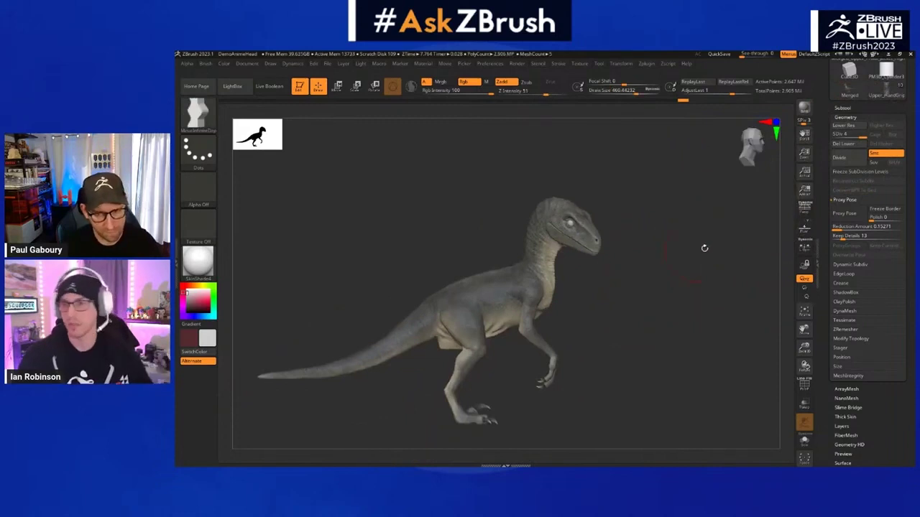
Switch to the single-mesh Merged raptor tool and examine its mesh with and without polyframe
click(851, 94)
drag(656, 257, 579, 234)
key(shift+f)
mouse_move(581, 259)
right_down()
mouse_move(573, 256)
mouse_move(575, 270)
mouse_move(608, 230)
right_up()
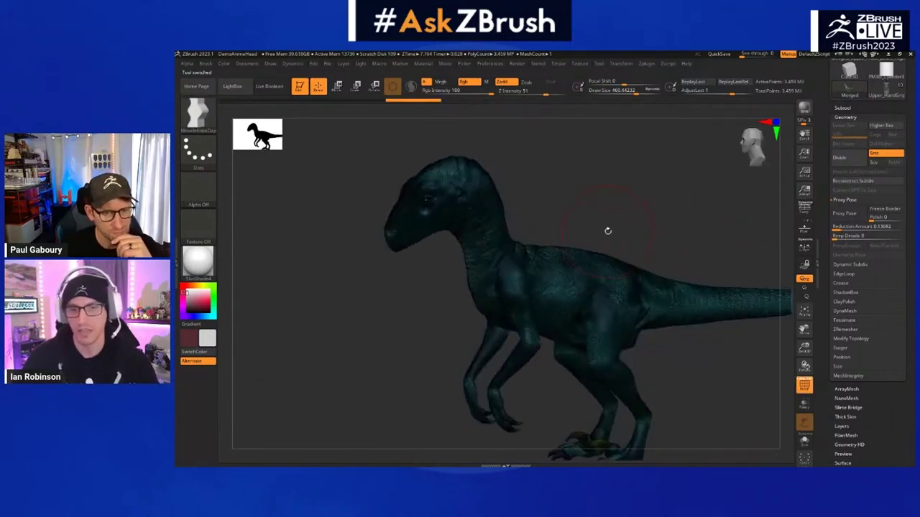
key(shift+f)
drag(636, 237, 693, 235)
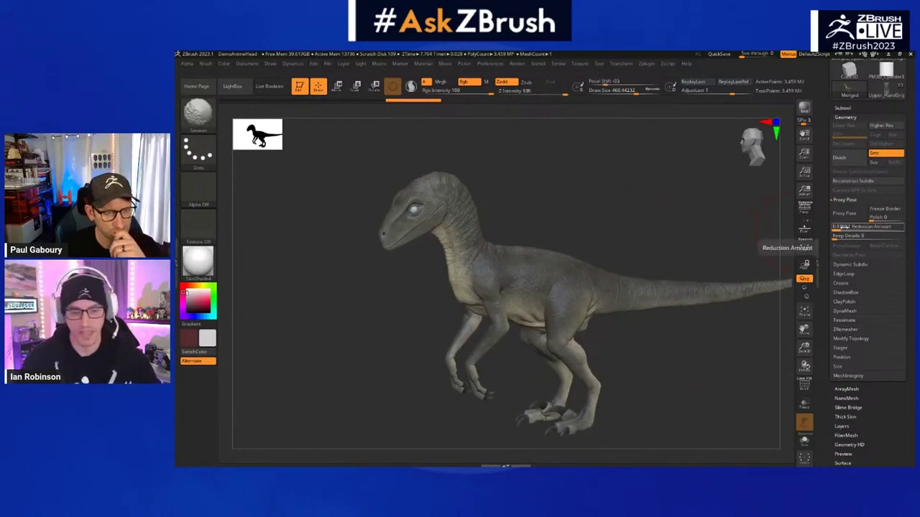
Test Proxy Pose on the merged raptor with Keep Details at 11 and Reduction Amount at 0.16324
key(shift+z)
click(842, 213)
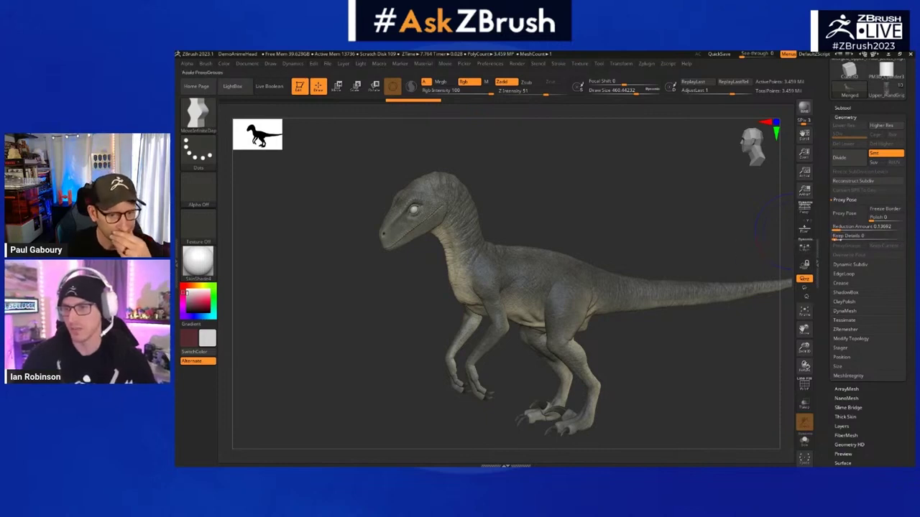
click(838, 237)
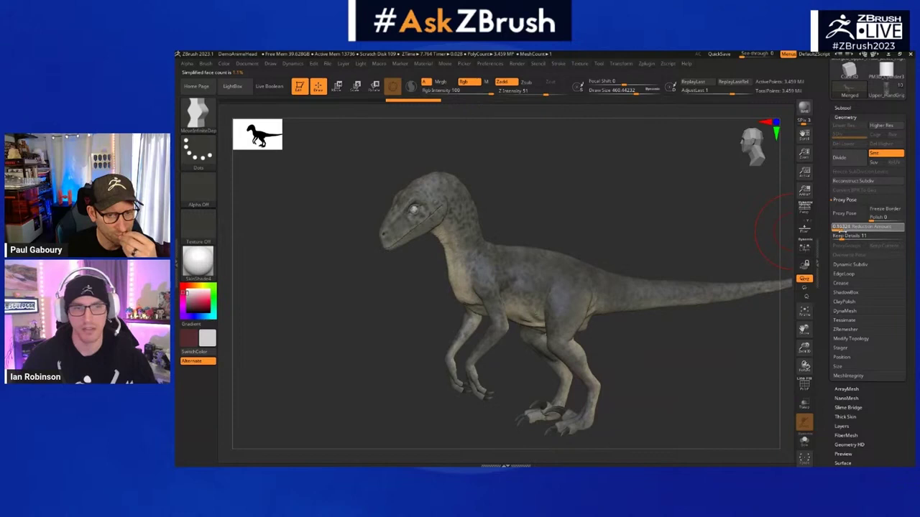
click(846, 213)
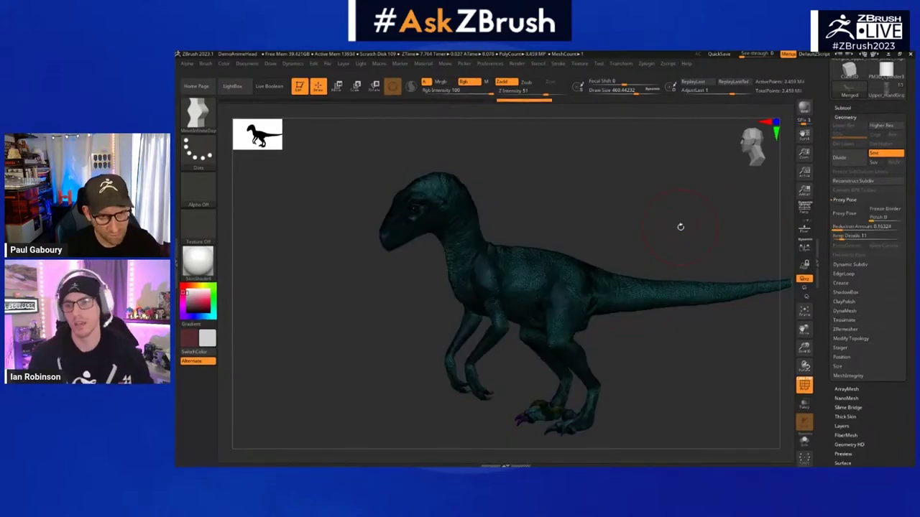
key(shift+f)
right_click(644, 236)
mouse_move(661, 234)
right_down()
mouse_move(644, 236)
mouse_move(653, 233)
right_up()
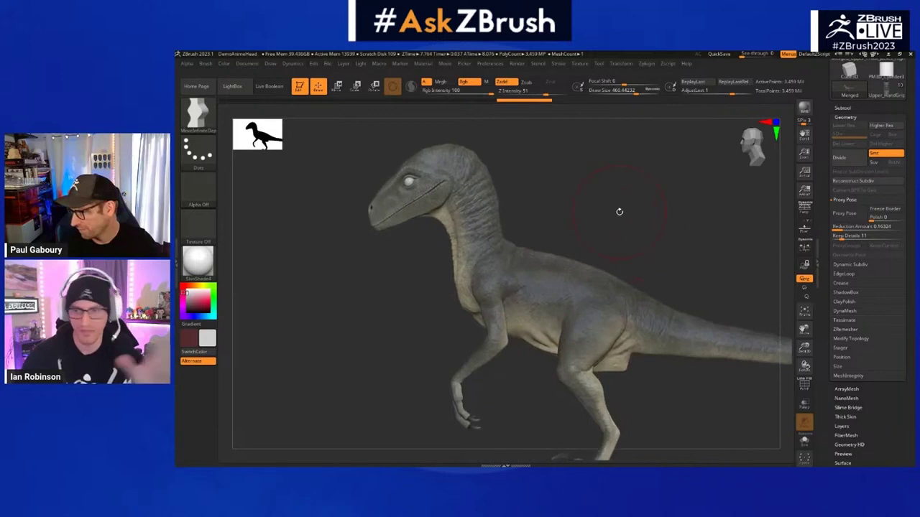
click(866, 226)
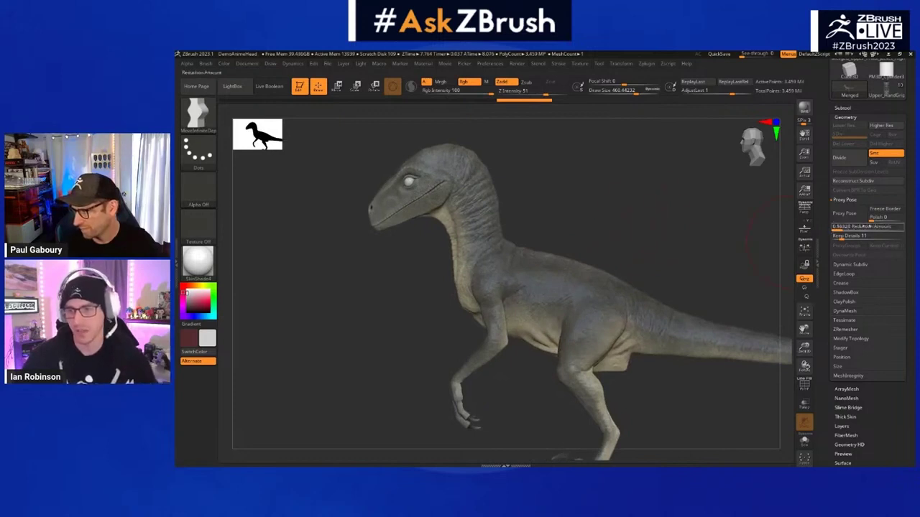
key(Return)
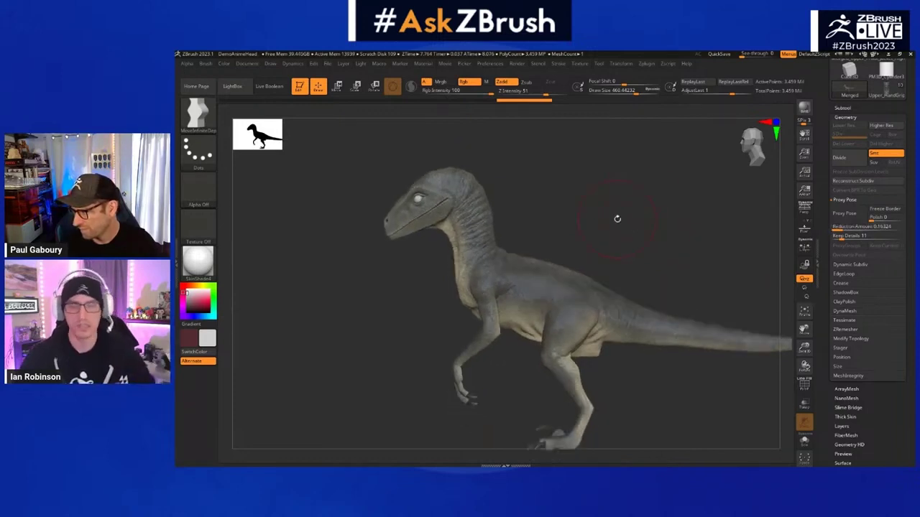
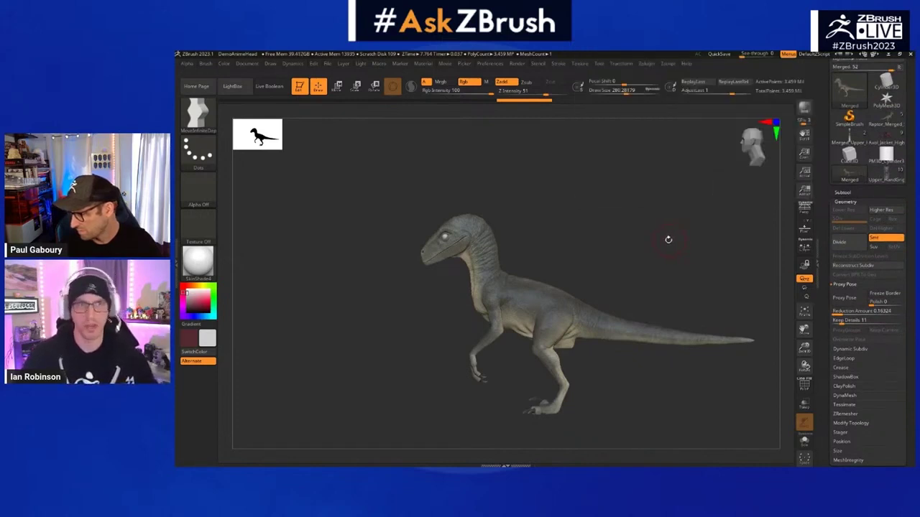
Switch back to the Raptor_Merged tool with separate subtools and show it in side view
drag(673, 218, 563, 215)
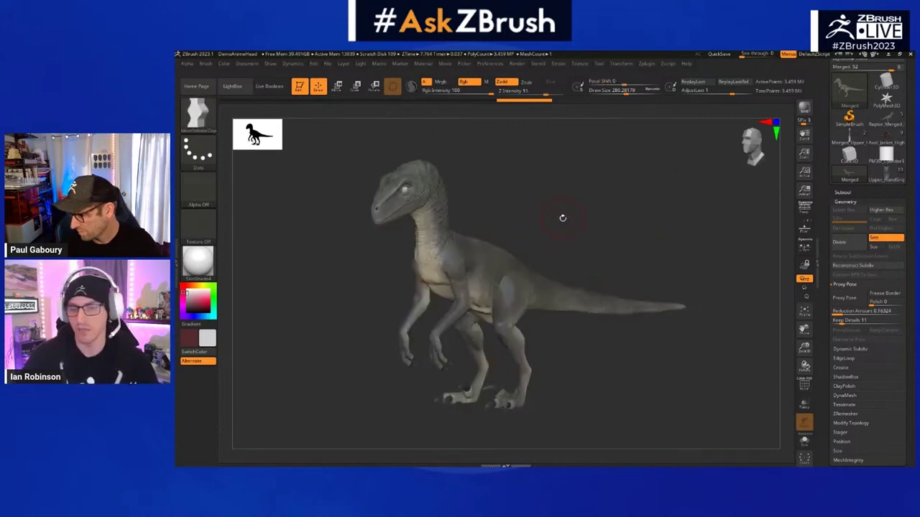
click(844, 192)
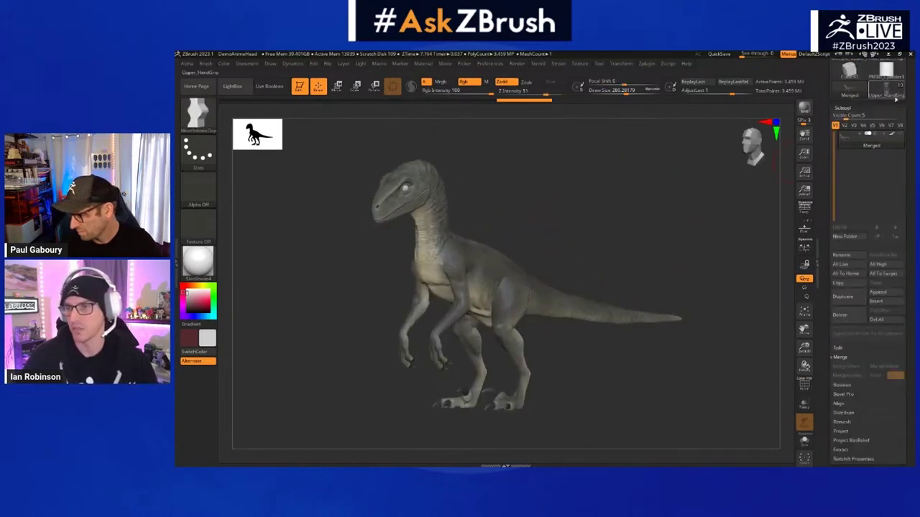
drag(913, 109, 911, 211)
click(884, 141)
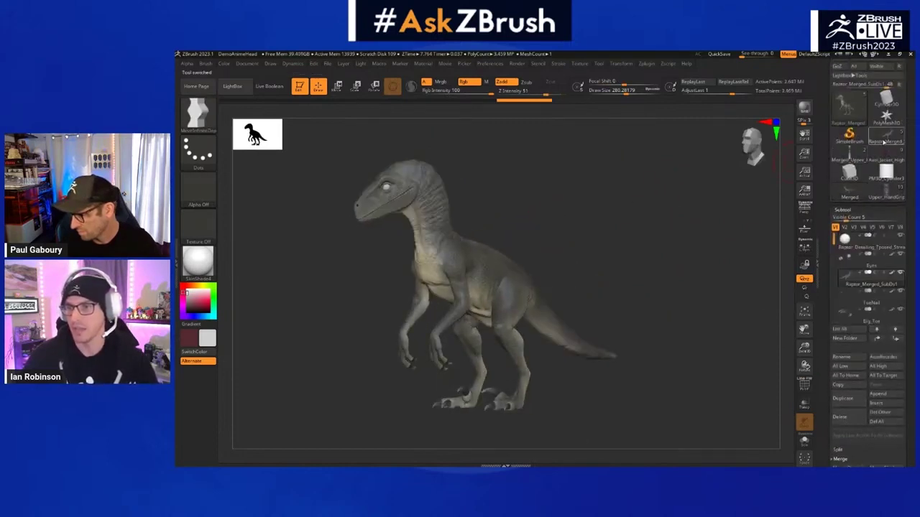
drag(610, 242, 679, 240)
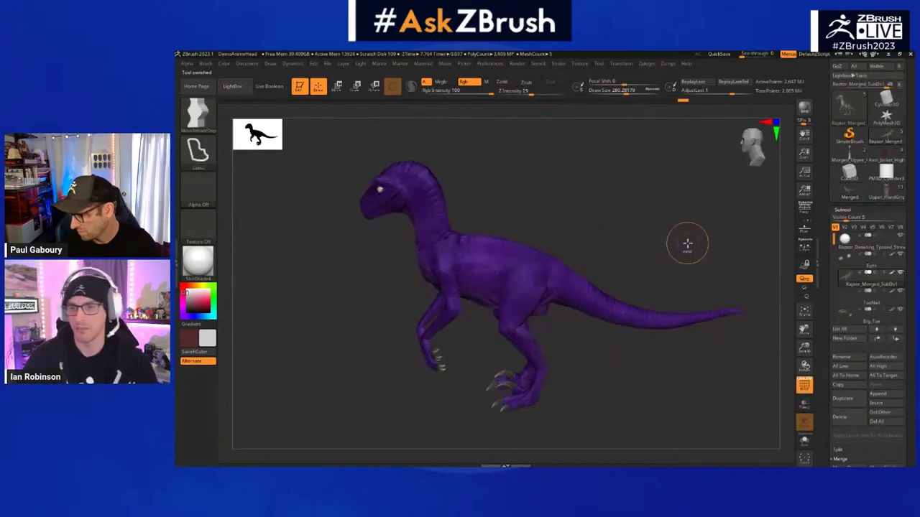
Undo all the posing until the raptor is back in its original pose with a straight tail
key(ctrl+z)
key(ctrl+z)
key(ctrl+z)
key(ctrl+z)
key(ctrl+z)
key(ctrl+z)
key(ctrl+z)
key(ctrl+z)
key(ctrl+z)
key(ctrl+z)
key(ctrl+z)
key(ctrl+z)
mouse_move(645, 231)
mouse_down()
mouse_move(614, 218)
mouse_move(612, 186)
mouse_up()
key(ctrl+z)
key(ctrl+z)
key(ctrl+z)
key(ctrl+z)
key(shift+f)
key(shift+f)
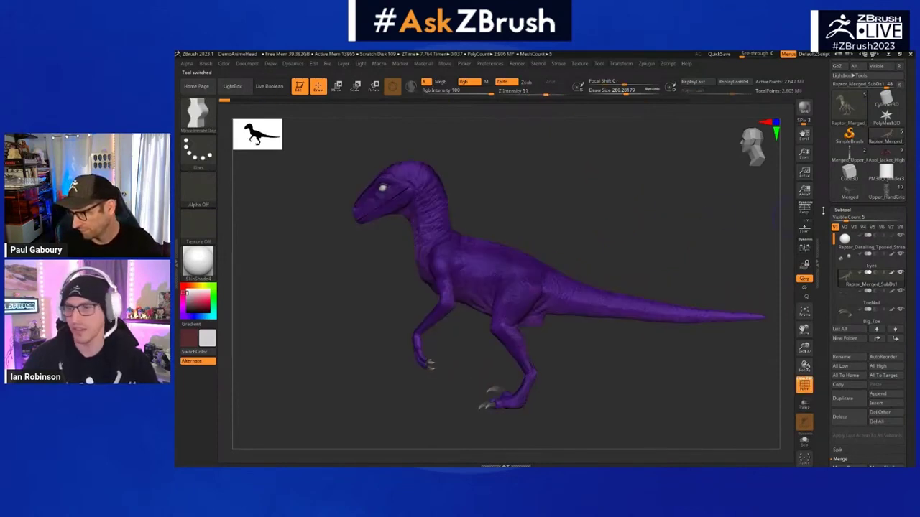
Delete the raptor body's lower subdivision levels and turn off polyframe
click(846, 210)
click(848, 127)
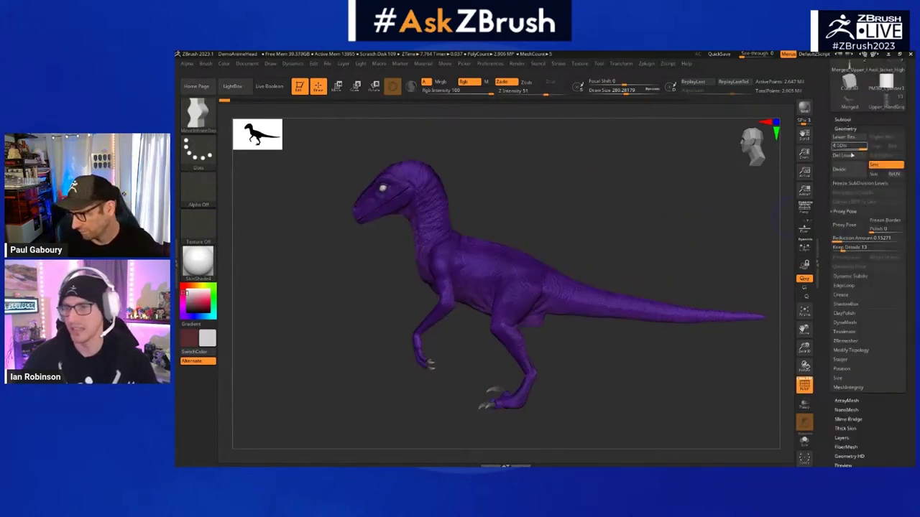
drag(707, 199, 702, 200)
alt+drag(636, 205, 586, 206)
key(shift+f)
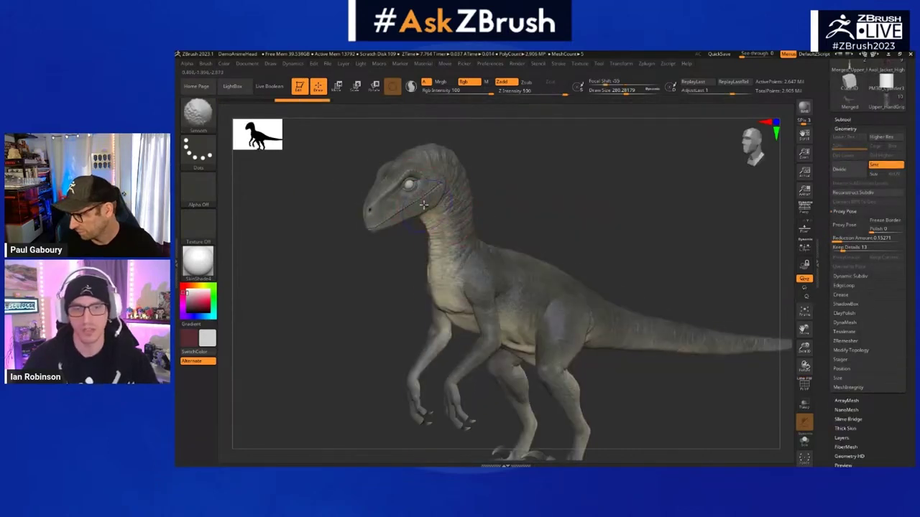
Activate Proxy Pose on the raptor body and show the reduced mesh with polyframe
key(shift+f)
drag(561, 240, 547, 255)
key(shift+f)
right_click(546, 259)
alt+drag(622, 221, 629, 224)
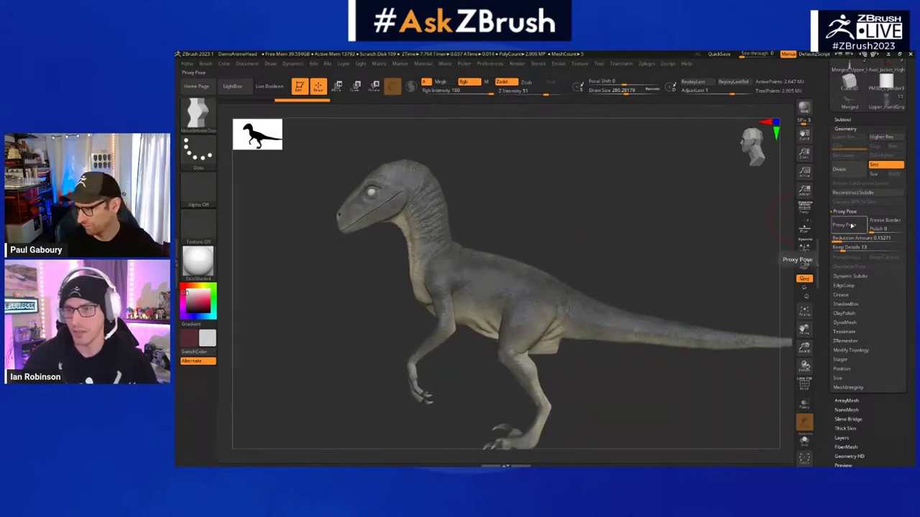
click(845, 225)
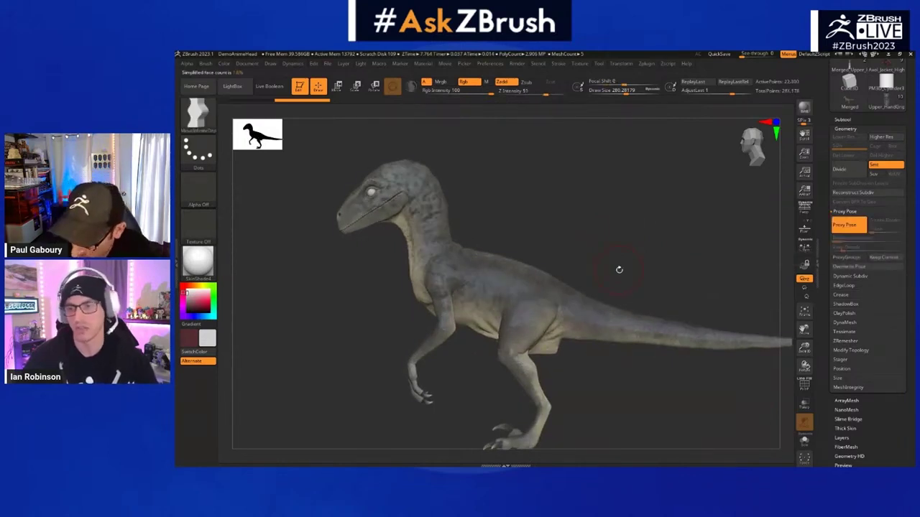
drag(560, 259, 570, 263)
key(shift+f)
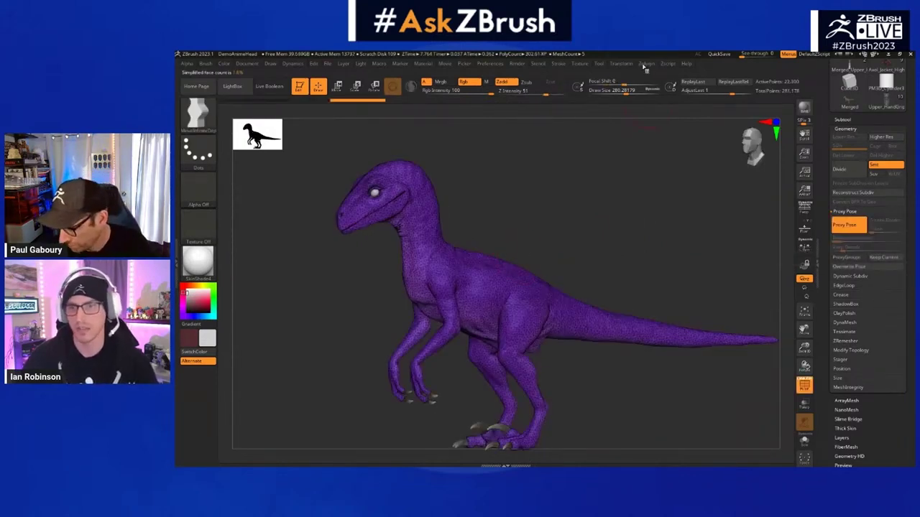
Enable the Layer option in Transpose Master and generate a TPoseMesh from the raptor's subtools
click(646, 66)
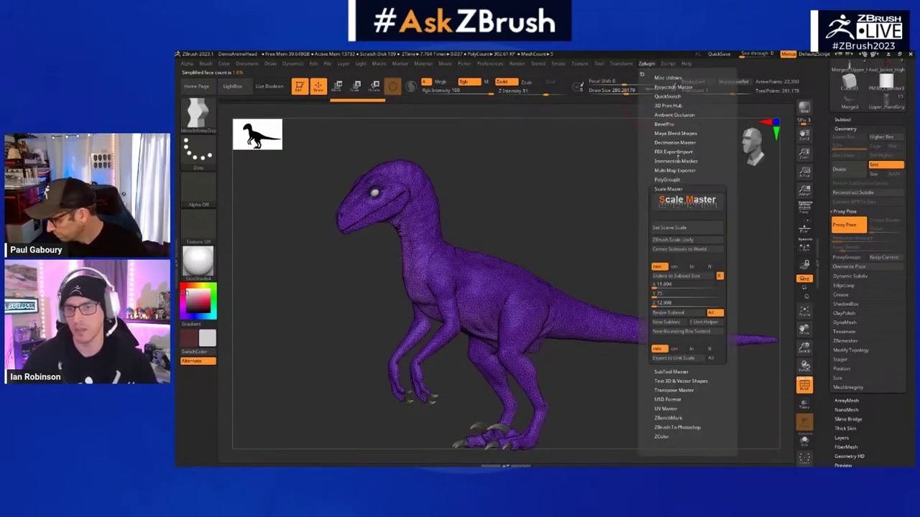
click(668, 189)
click(671, 215)
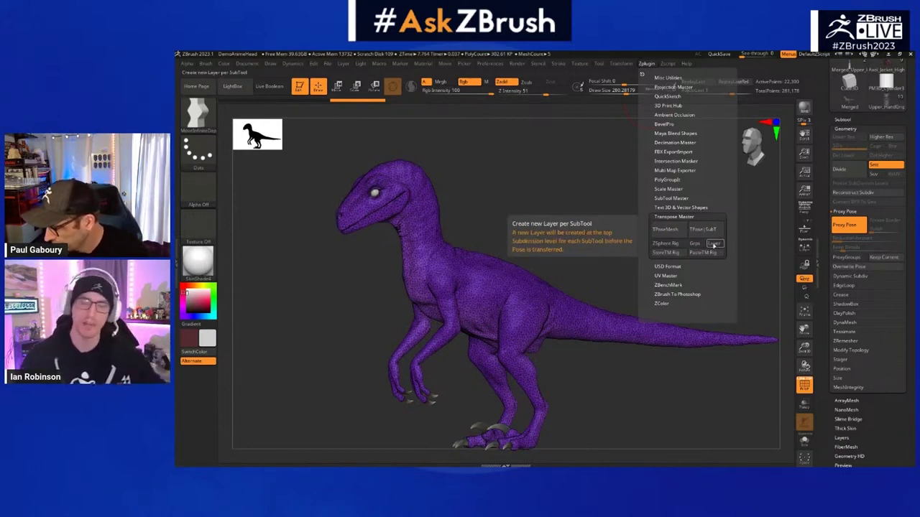
click(714, 245)
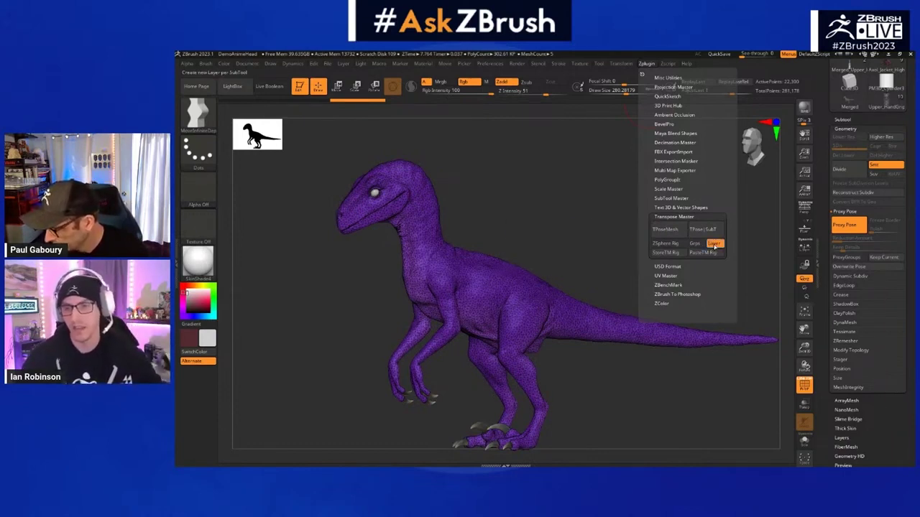
click(669, 233)
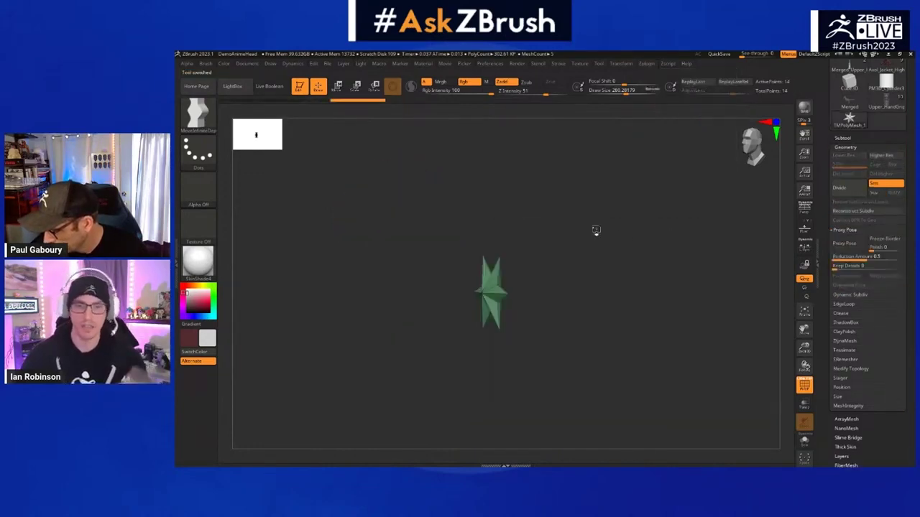
Mask the raptor's tail on the TPoseMesh with a lasso and invert the mask so only the tail is editable
mouse_move(589, 258)
mouse_down()
mouse_move(610, 263)
mouse_move(601, 251)
mouse_move(510, 263)
mouse_move(719, 297)
mouse_move(526, 359)
mouse_move(467, 337)
mouse_up()
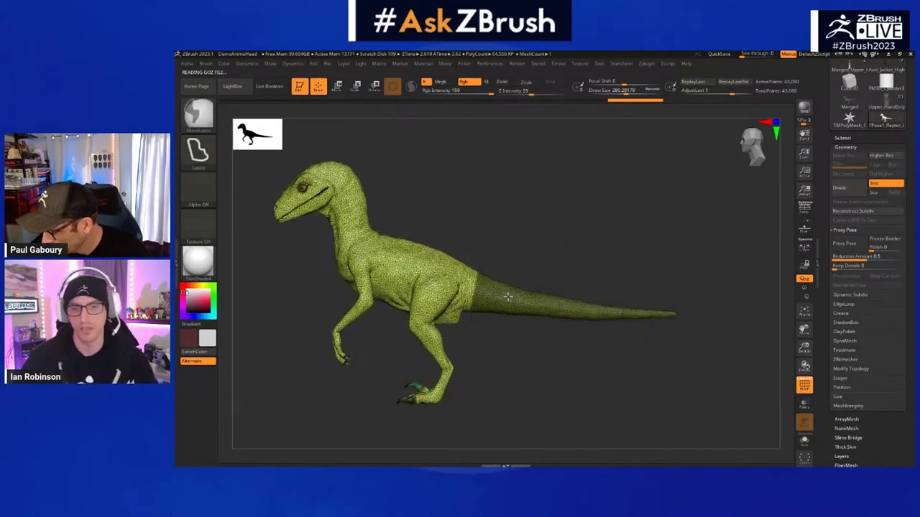
ctrl+click(530, 260)
key(w)
Place the transform control at the tail's base and bend the unmasked tail sideways, working from a top view
alt+drag(538, 238, 533, 273)
alt+drag(448, 303, 534, 320)
key(f)
drag(600, 261, 612, 316)
drag(533, 307, 553, 271)
key(q)
key(w)
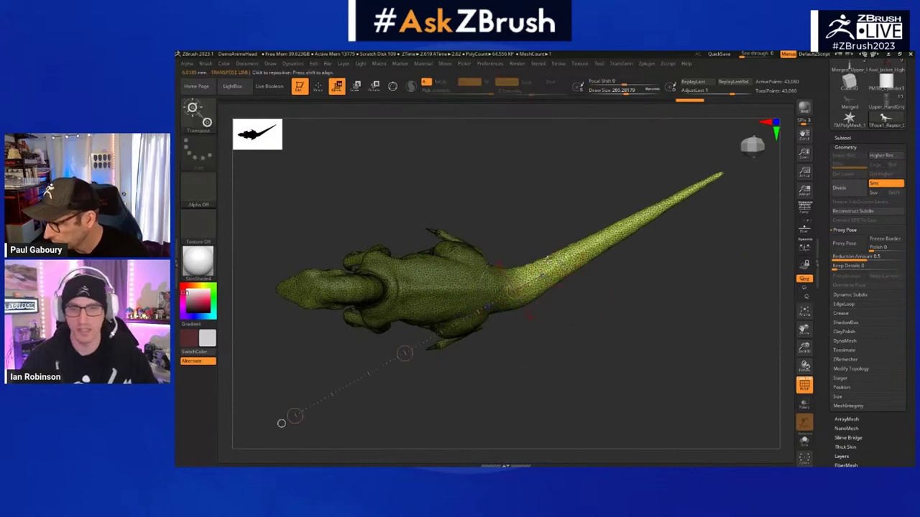
drag(281, 424, 735, 168)
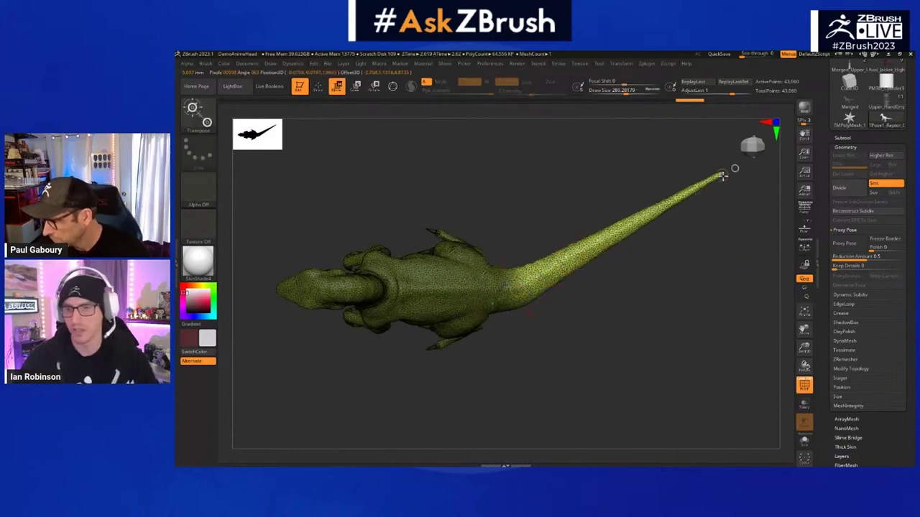
mouse_move(618, 231)
alt+mouse_down()
mouse_move(630, 321)
mouse_move(596, 242)
mouse_move(603, 276)
alt+mouse_up()
key(q)
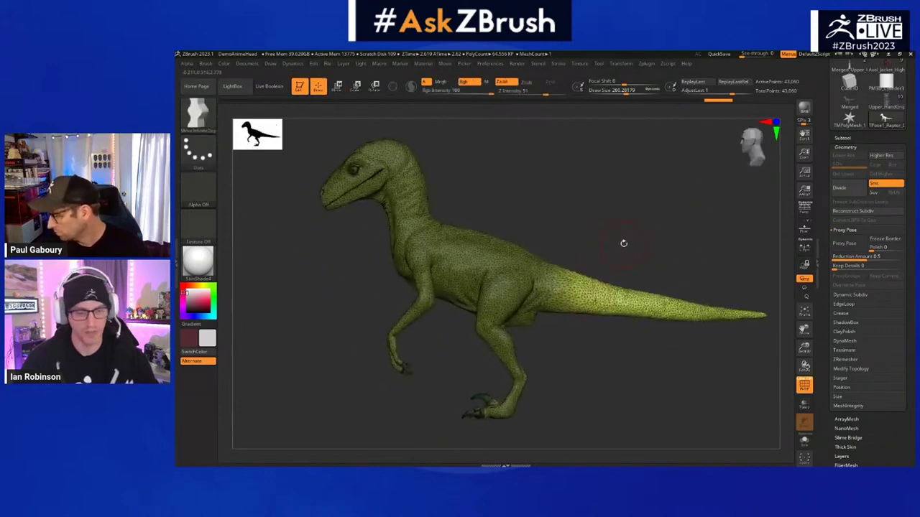
Rotate the tail downward from its base with the gizmo in side view and adjust the gizmo's focal shift for a softer bend
key(w)
key(y)
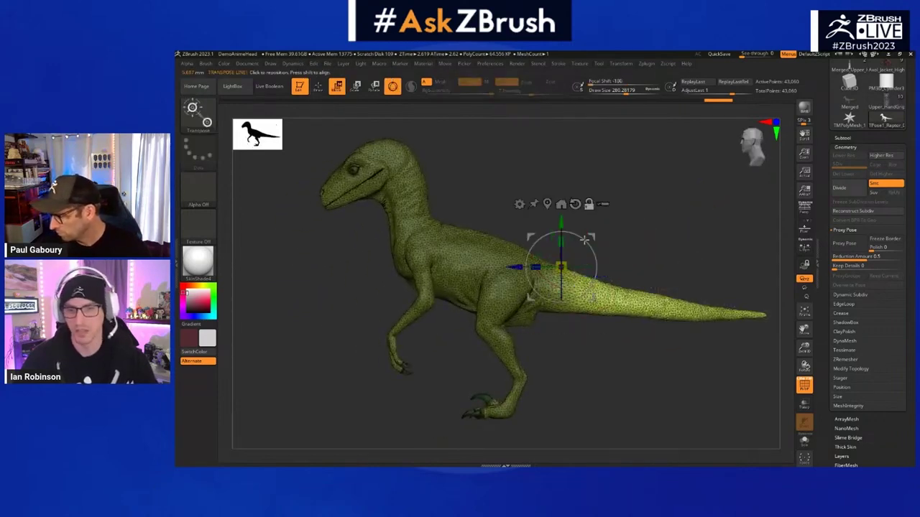
alt+drag(592, 236, 589, 261)
key(space)
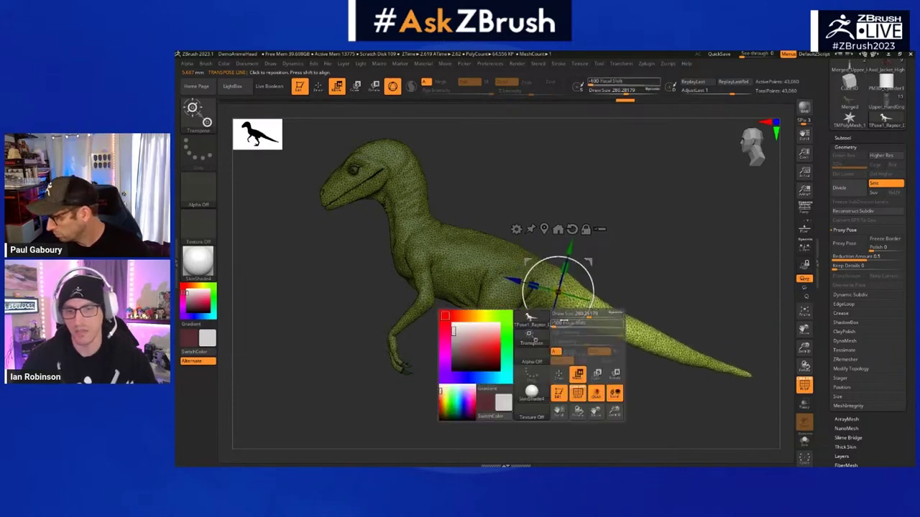
drag(572, 323, 541, 325)
mouse_move(591, 311)
mouse_down()
mouse_move(596, 294)
mouse_move(596, 314)
mouse_up()
key(q)
alt+right_drag(465, 291, 480, 308)
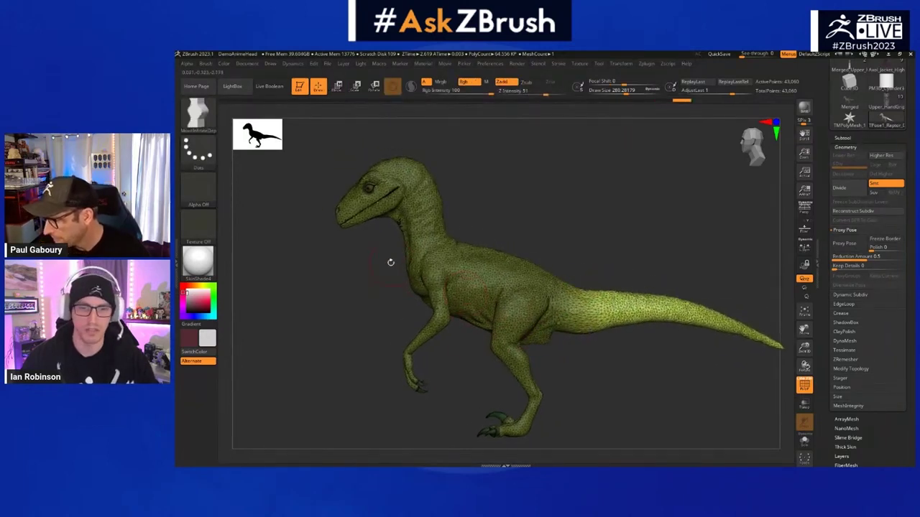
Isolate the raptor's head with an inverted lasso mask, place the gizmo at the neck and tilt the head downward
mouse_move(379, 263)
ctrl+mouse_down()
mouse_move(410, 148)
mouse_move(475, 212)
mouse_move(466, 234)
ctrl+mouse_up()
ctrl+click(450, 244)
ctrl+click(471, 228)
key(w)
alt+click(593, 246)
click(579, 246)
alt+drag(424, 241, 454, 258)
drag(368, 230, 373, 231)
mouse_move(455, 252)
mouse_down()
mouse_move(461, 242)
mouse_move(453, 256)
mouse_up()
key(q)
Turn the raptor's unmasked head to one side with the gizmo
alt+drag(575, 247, 554, 189)
drag(539, 221, 584, 236)
key(w)
drag(491, 261, 468, 258)
key(q)
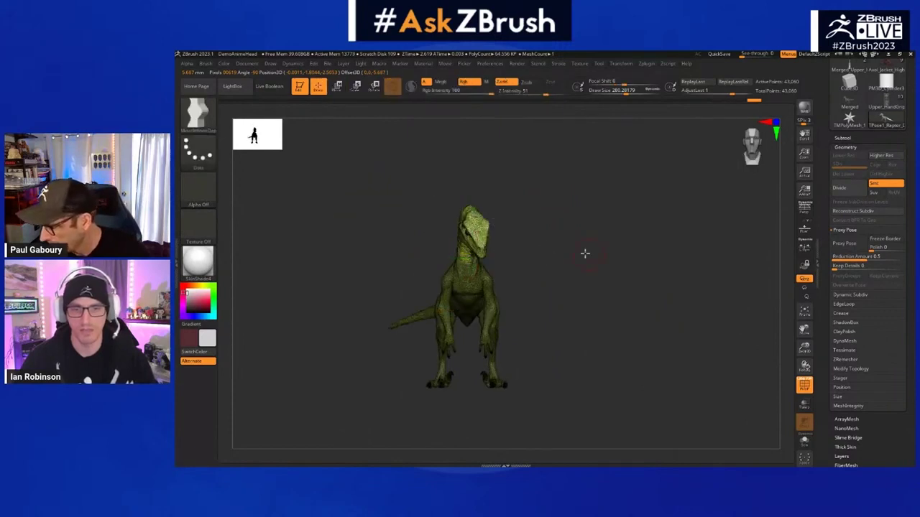
Clear the mask, change the gizmo's focal shift, move the gizmo down the body and adjust the raptor's overall pose from the front
shift+drag(585, 254, 559, 243)
alt+drag(567, 237, 596, 256)
ctrl+drag(624, 222, 480, 316)
key(w)
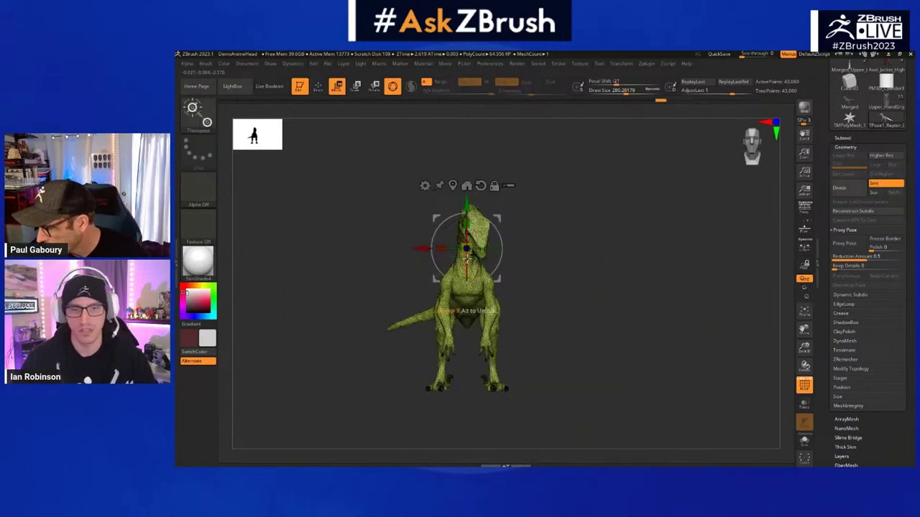
key(space)
drag(475, 270, 440, 269)
alt+drag(466, 215, 466, 313)
drag(455, 348, 496, 348)
key(q)
Transfer the TPoseMesh pose back to the raptor's subtools with TPose|SubT in Transpose Master
mouse_move(618, 314)
alt+mouse_down()
mouse_move(666, 307)
mouse_move(675, 108)
alt+mouse_up()
click(646, 64)
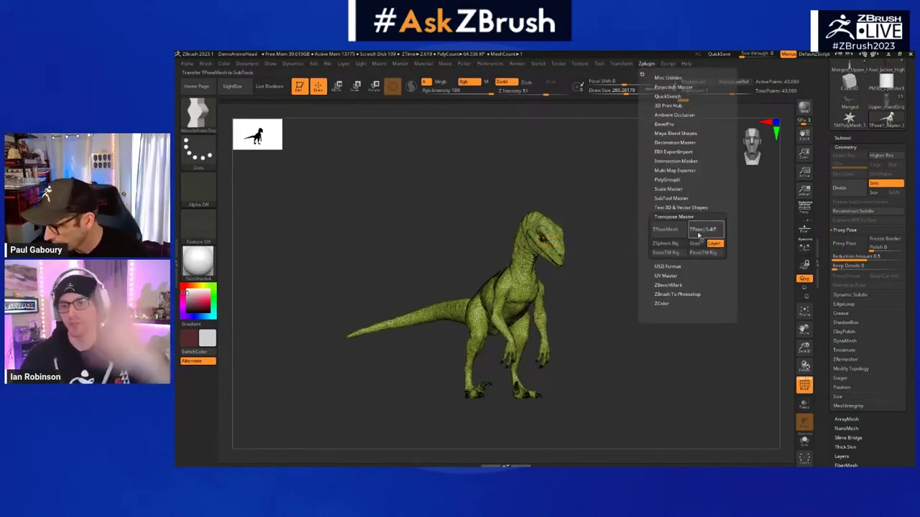
click(701, 230)
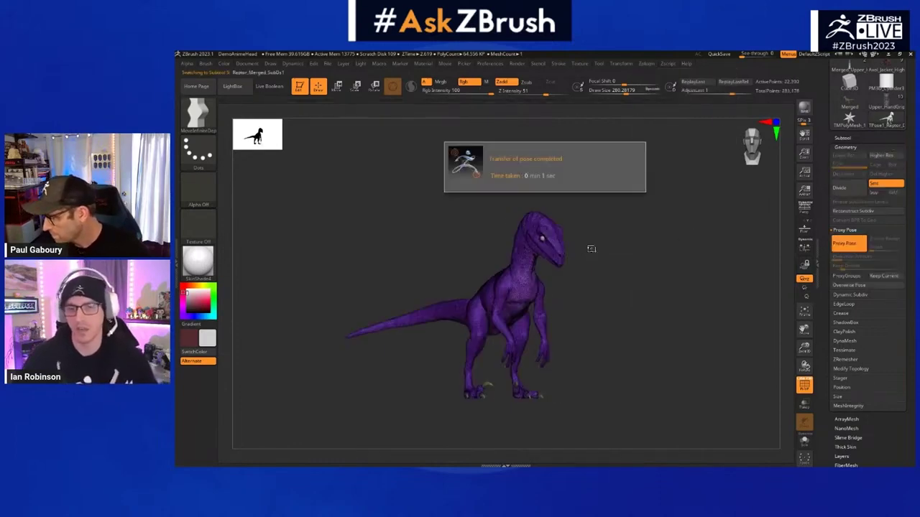
drag(704, 248, 619, 253)
alt+drag(632, 263, 513, 290)
mouse_move(651, 250)
mouse_down()
mouse_move(607, 250)
mouse_move(648, 249)
mouse_up()
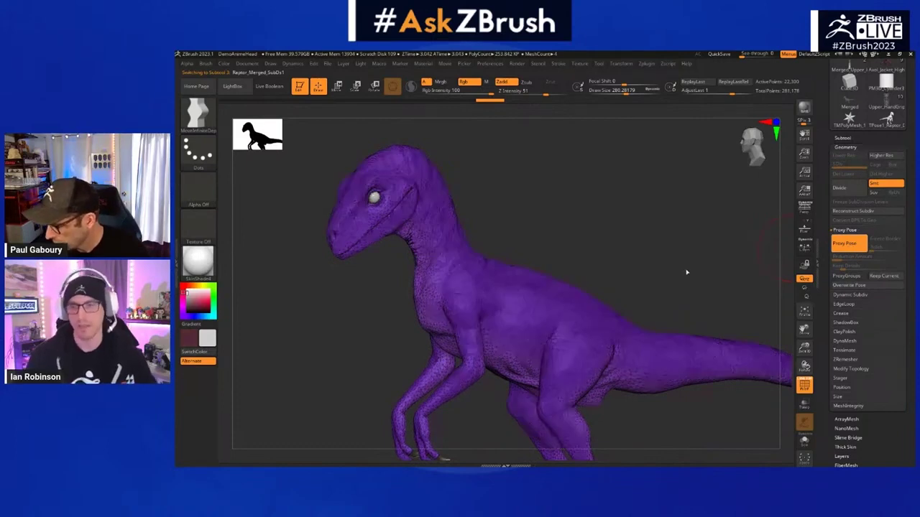
Turn off polyframe and deactivate Proxy Pose on the raptor body to bring the pose to the full-resolution mesh, and inspect it
key(shift+f)
alt+drag(682, 265, 631, 273)
right_drag(448, 315, 511, 336)
drag(511, 335, 580, 343)
mouse_move(581, 343)
right_down()
mouse_move(544, 335)
mouse_move(569, 351)
mouse_move(583, 332)
mouse_move(569, 348)
right_up()
drag(569, 348, 591, 286)
ctrl+right_drag(591, 286, 613, 297)
ctrl+right_drag(597, 332, 596, 314)
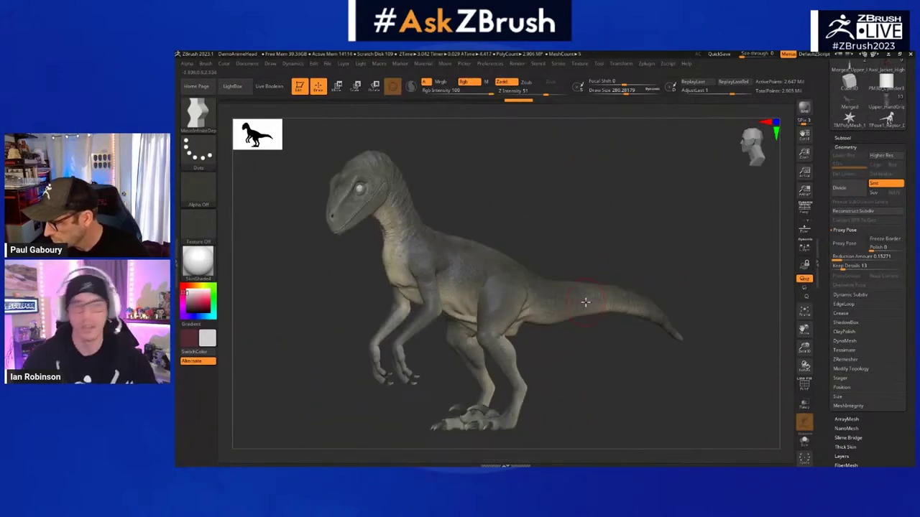
drag(591, 292, 594, 318)
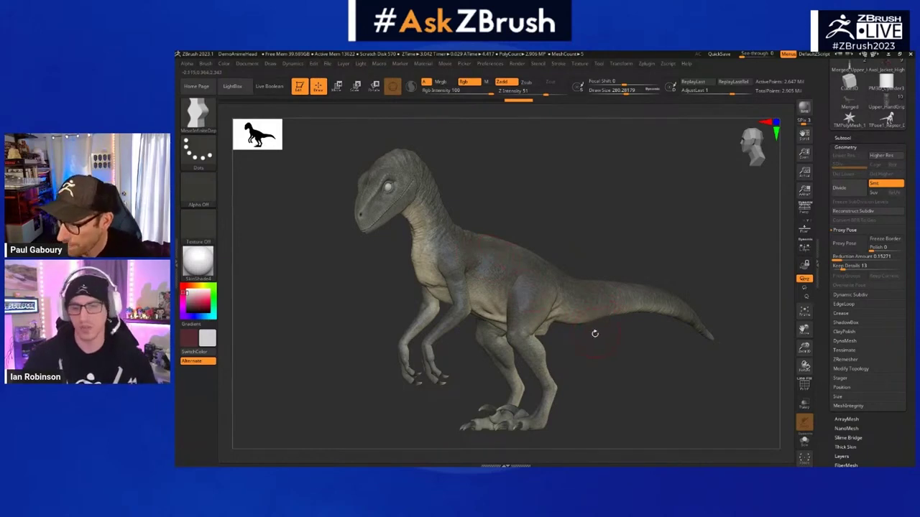
alt+drag(586, 327, 585, 343)
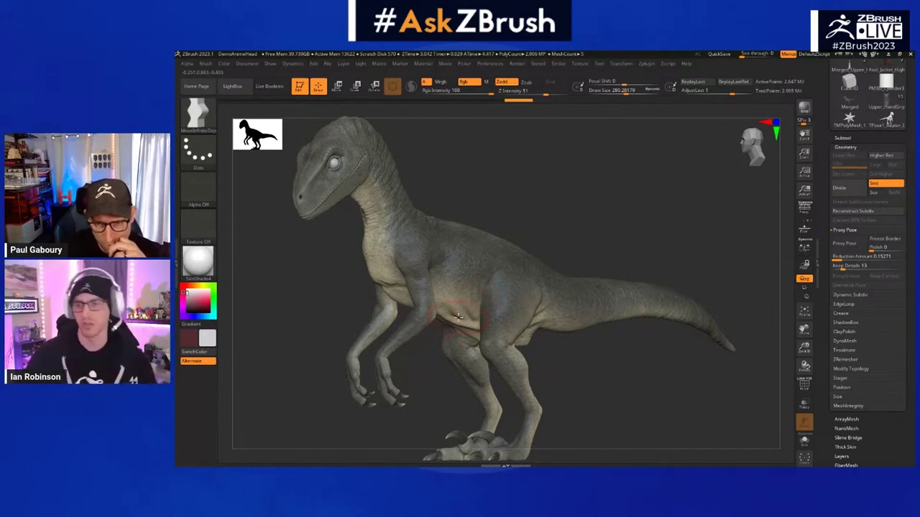
drag(602, 367, 630, 327)
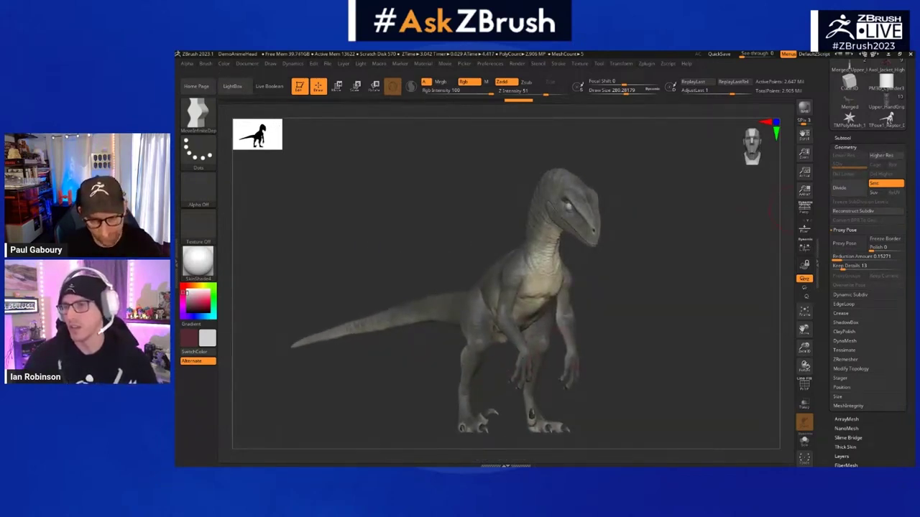
Switch to the Merged raptor tool in its original pose and show it from the side
scroll(906, 143, up, 5)
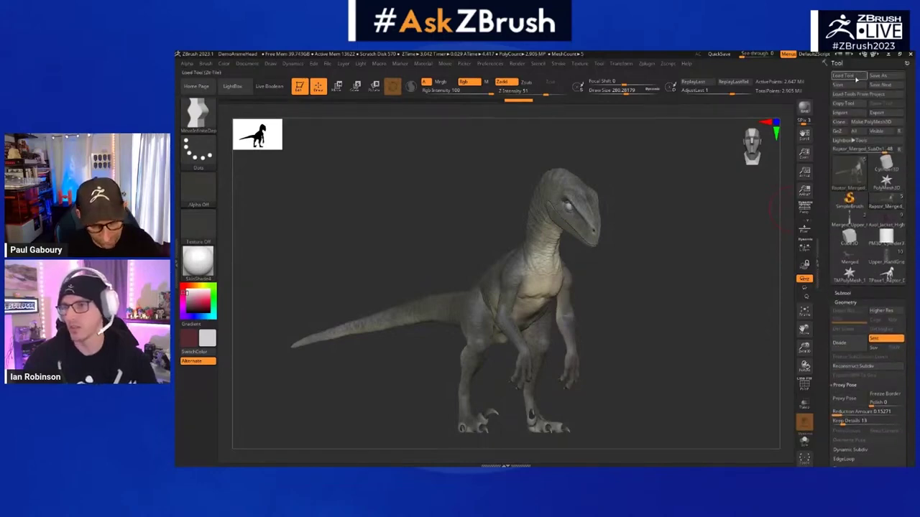
click(848, 76)
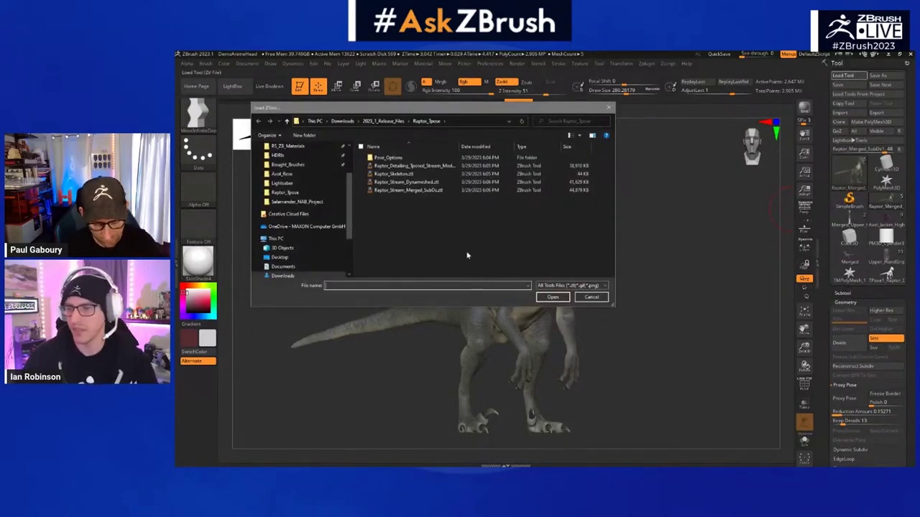
key(Escape)
click(849, 256)
drag(677, 294, 554, 273)
Load the ZSphere rig file Raptor_Skeleton.ztl as a tool
click(843, 74)
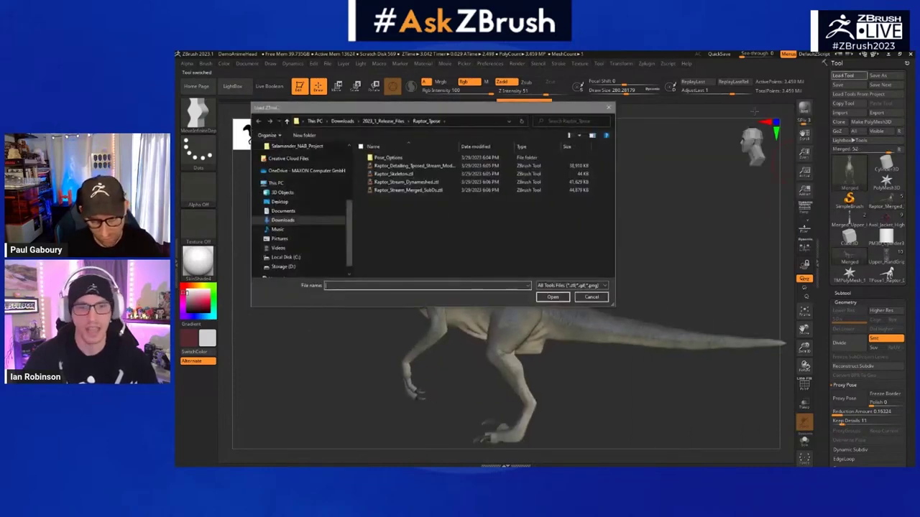
click(394, 174)
click(552, 297)
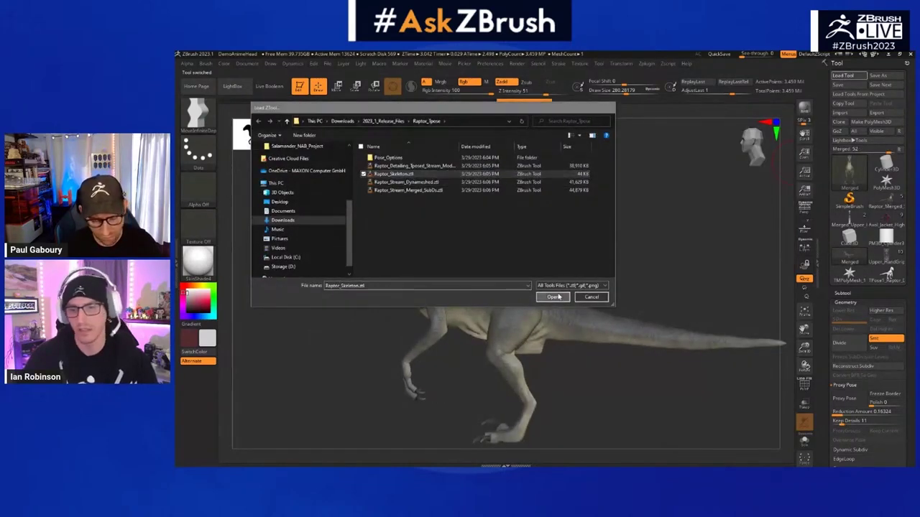
drag(603, 289, 625, 278)
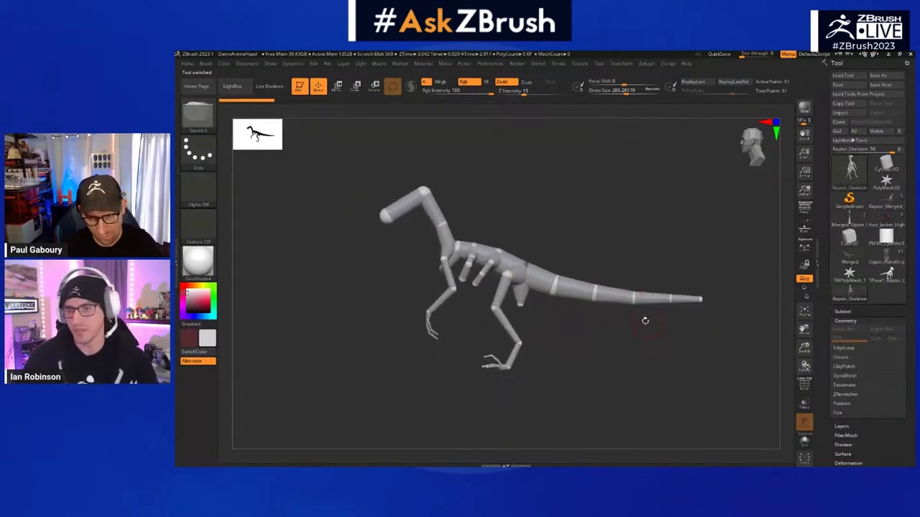
Return to the Merged raptor tool and duplicate its subtool
click(841, 312)
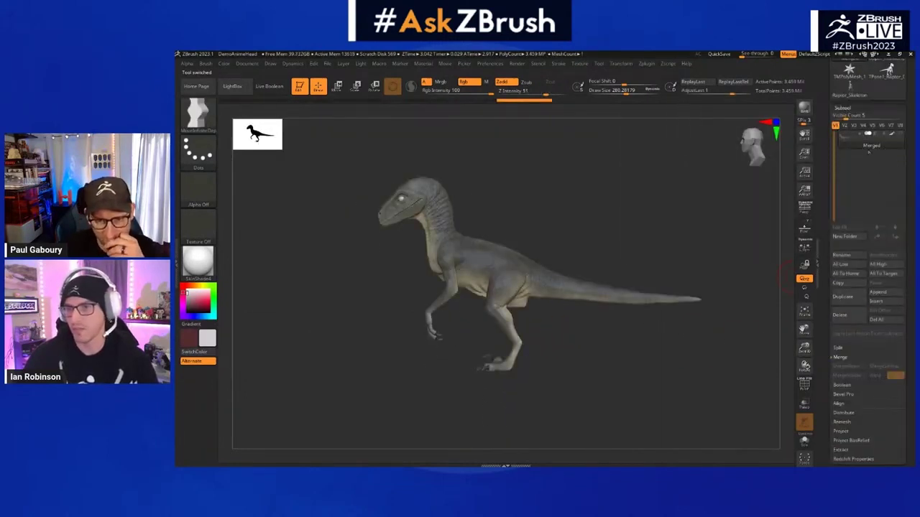
key(ctrl+shift)
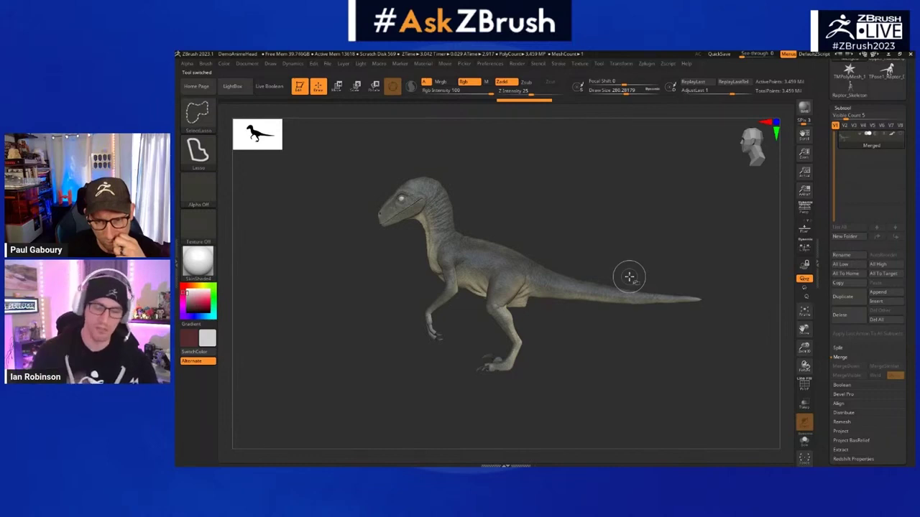
key(ctrl+shift+d)
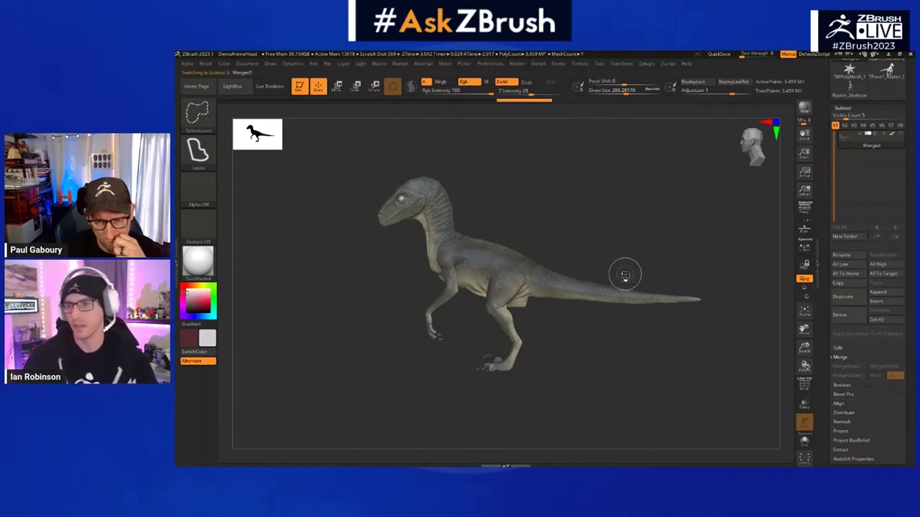
drag(555, 193, 563, 226)
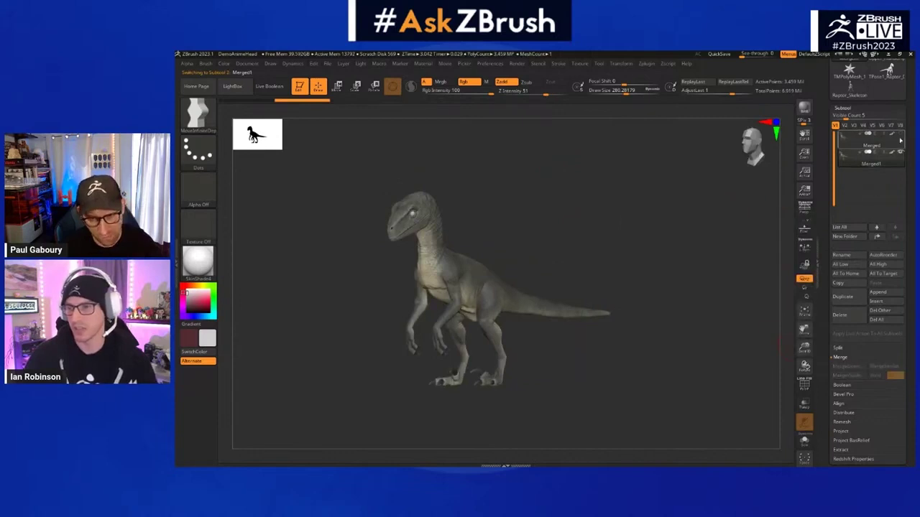
drag(695, 225, 784, 226)
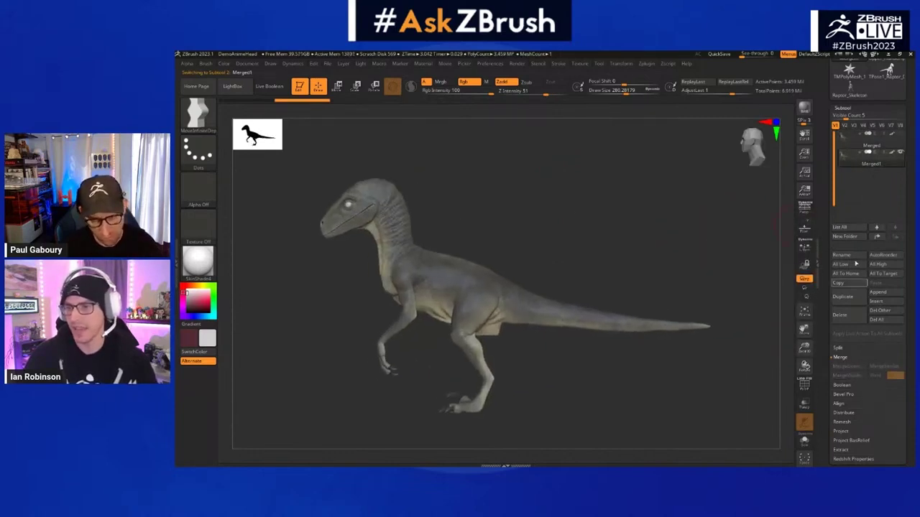
Turn off the Layer option in Transpose Master and point out its ZSphere Rig option
click(842, 108)
click(845, 116)
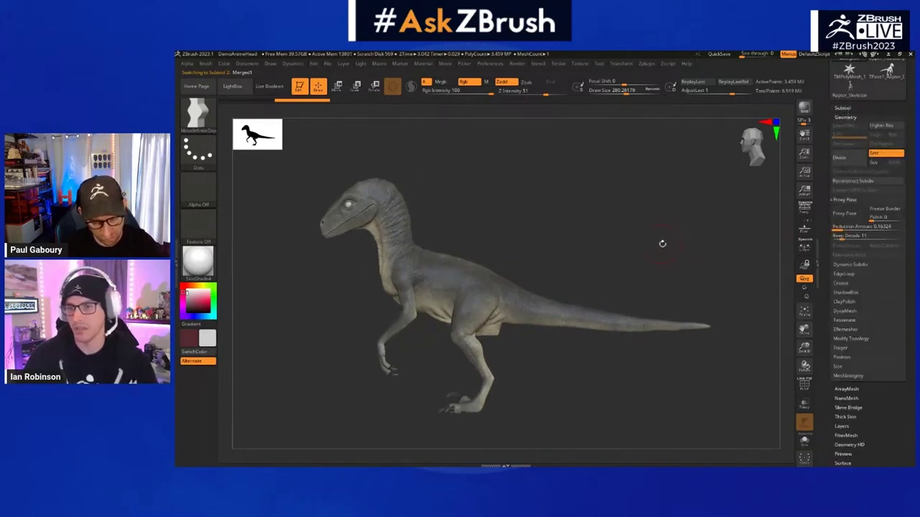
click(618, 65)
mouse_move(647, 64)
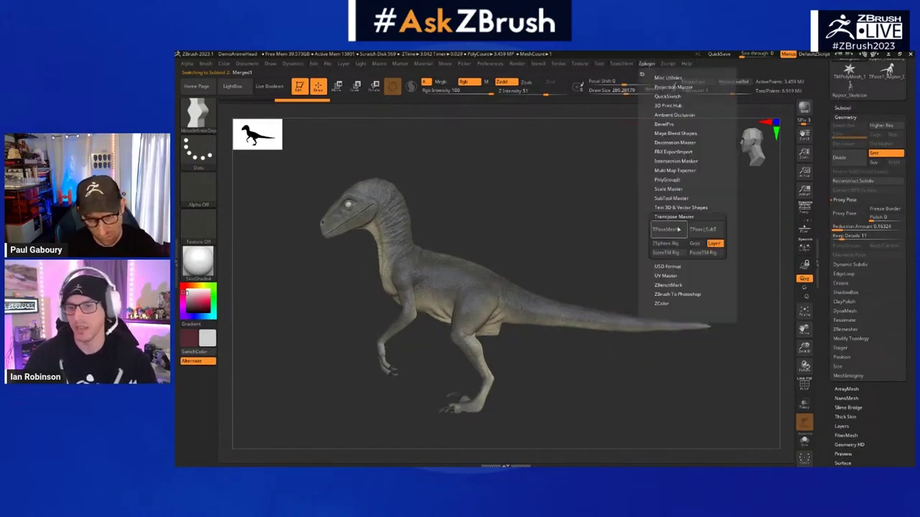
click(665, 244)
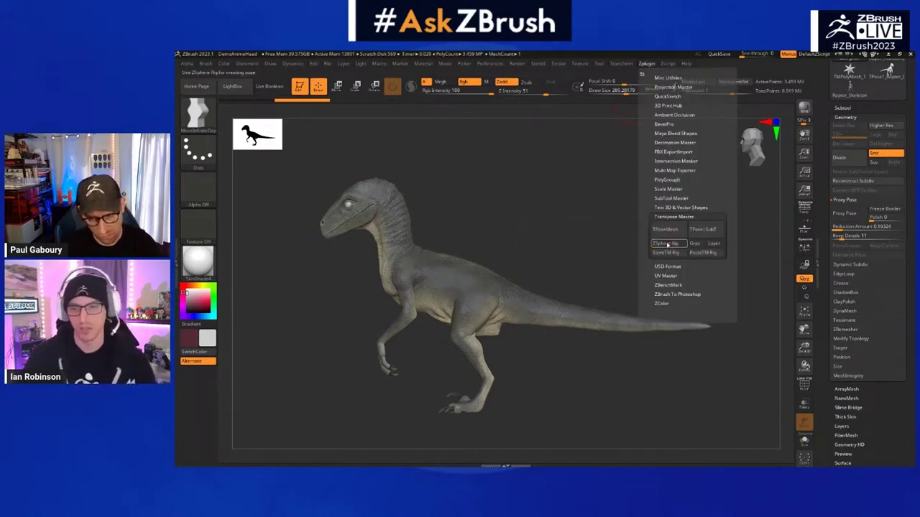
alt+drag(585, 239, 605, 235)
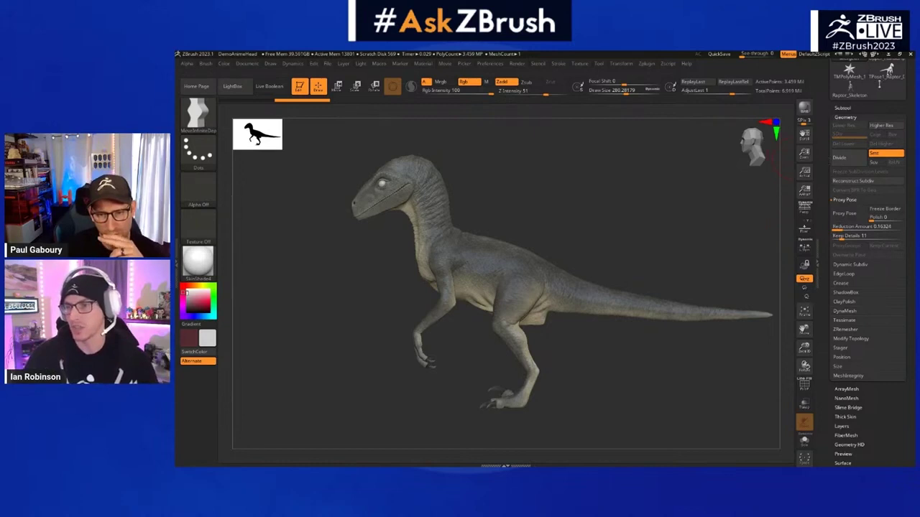
Activate Proxy Pose on the duplicated raptor subtool and turn on polyframe to show the reduced mesh
ctrl+click(667, 263)
ctrl+click(667, 263)
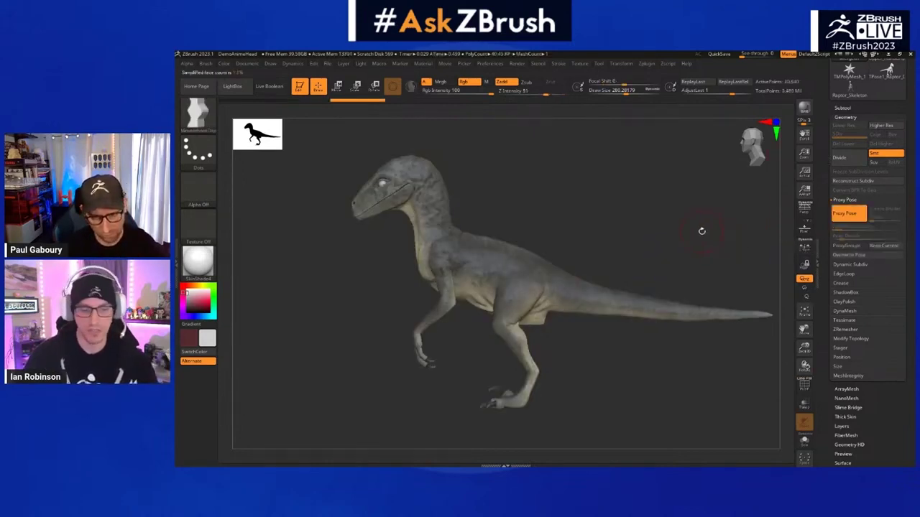
key(shift+f)
alt+drag(703, 231, 708, 275)
Switch to the Raptor_Skeleton ZSphere tool and open its Adaptive Skin settings
drag(877, 330, 877, 234)
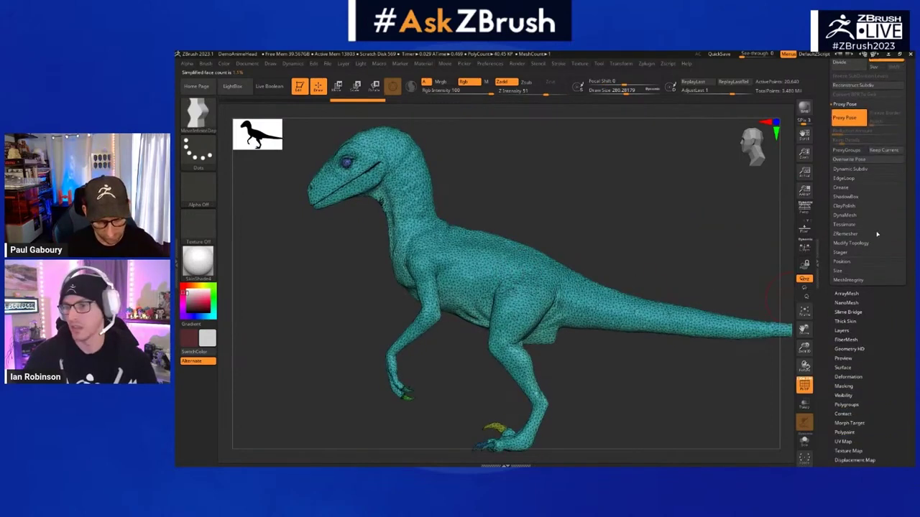
scroll(877, 234, up, 5)
click(850, 185)
scroll(851, 259, down, 3)
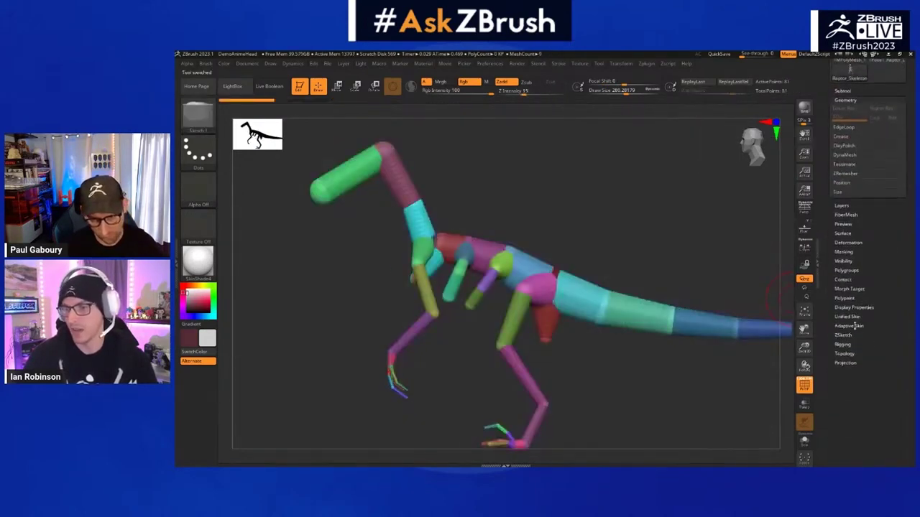
click(849, 326)
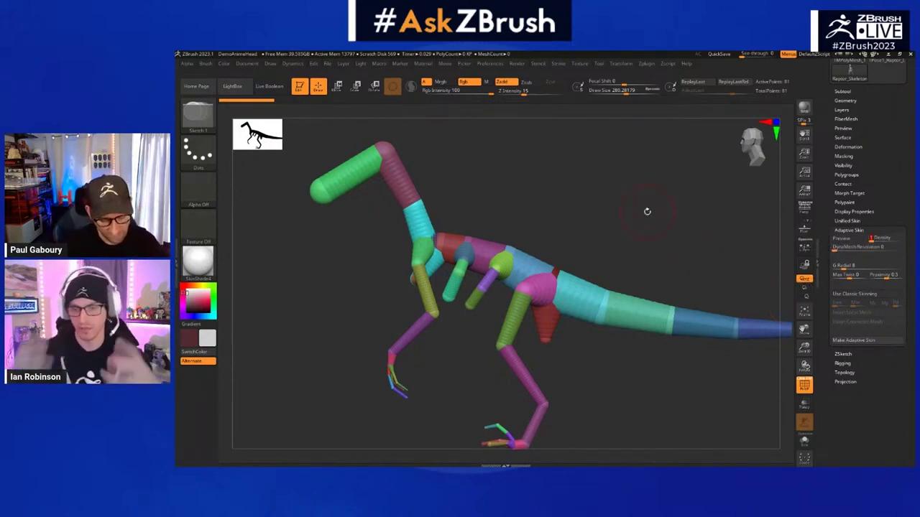
alt+drag(631, 282, 634, 263)
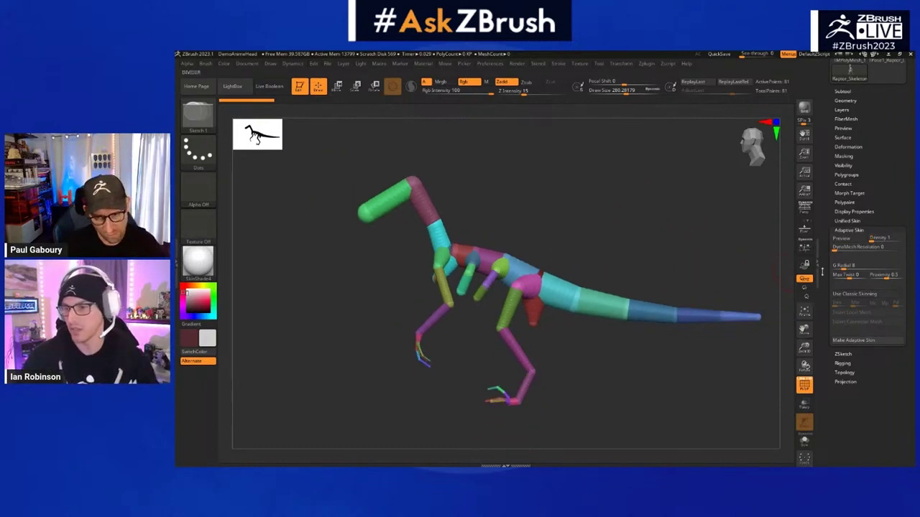
Choose the Merged1 raptor as the rigging mesh for the Raptor_Skeleton ZSphere rig
click(851, 231)
click(844, 249)
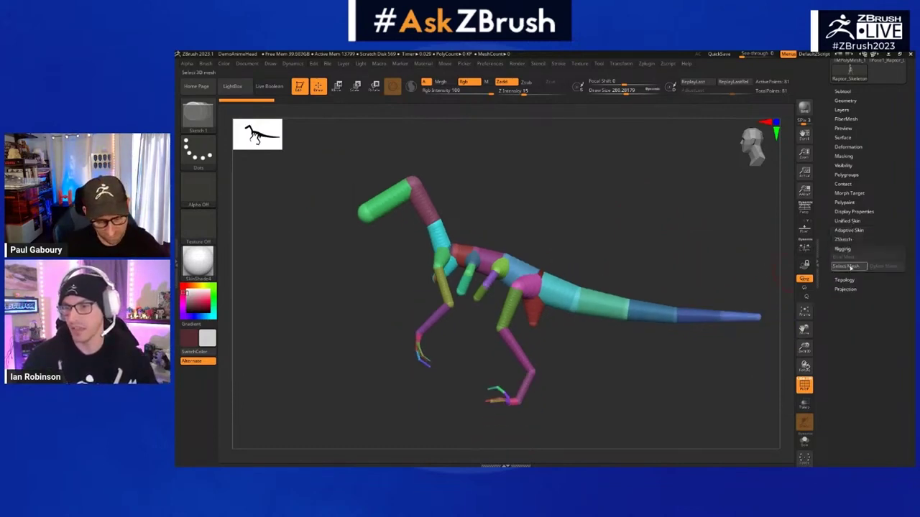
click(846, 266)
mouse_move(769, 279)
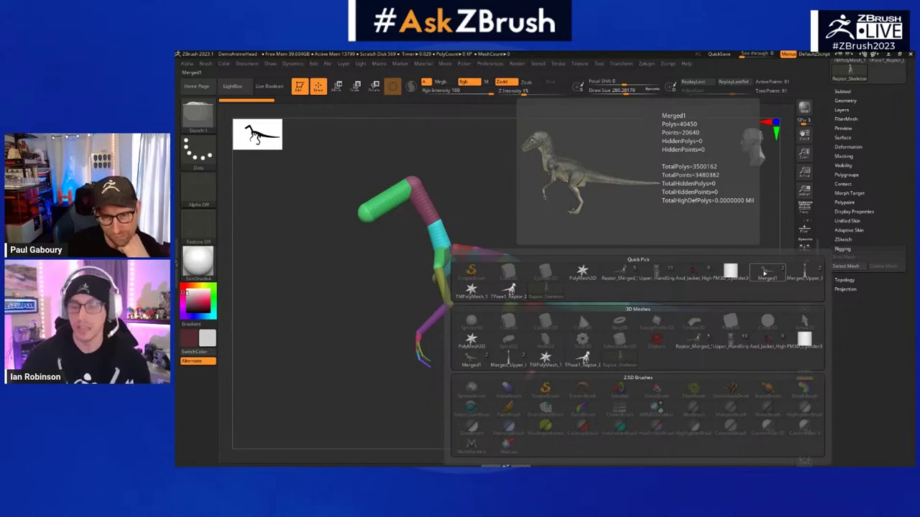
click(767, 273)
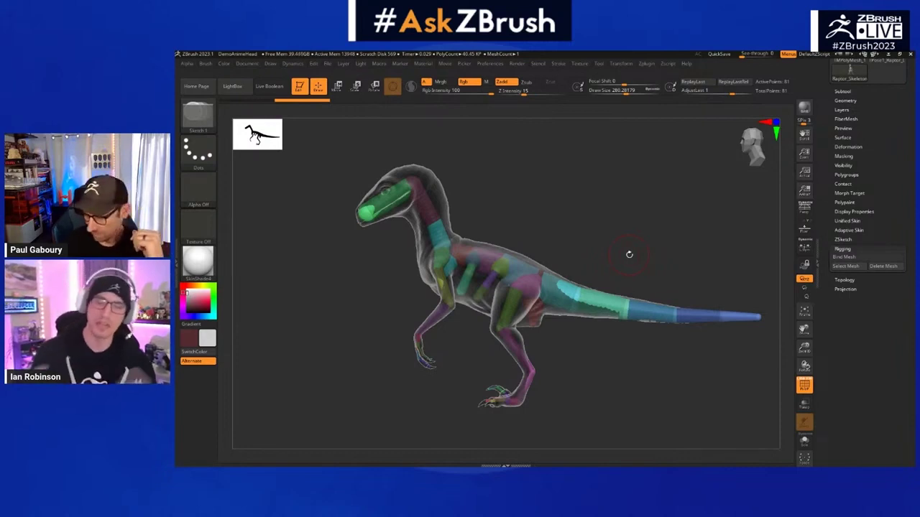
Compare the point counts of the Transpose Master raptor mesh and the two subtools of the Merged1 tool
click(846, 101)
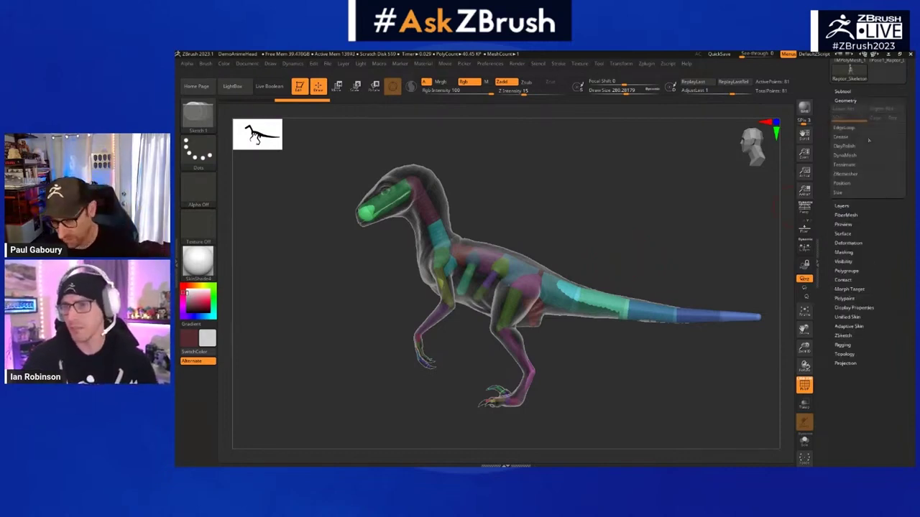
click(851, 92)
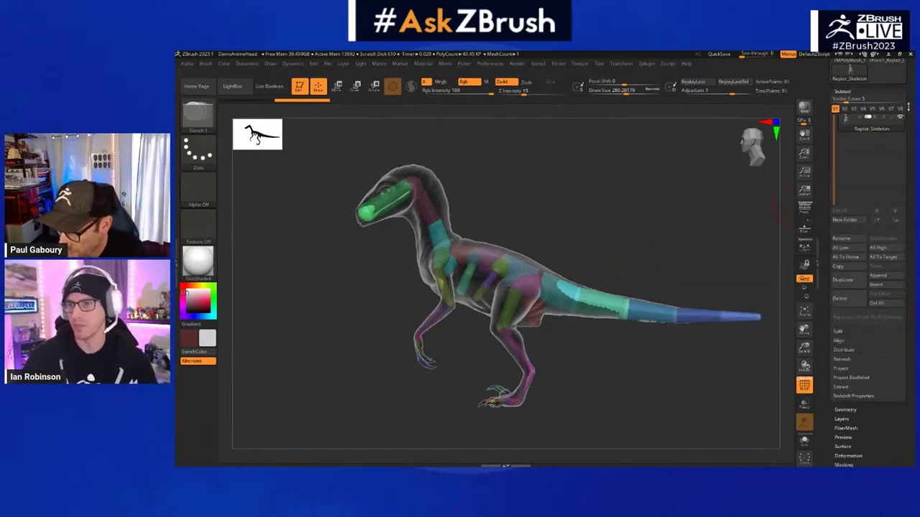
click(887, 102)
key(shift)
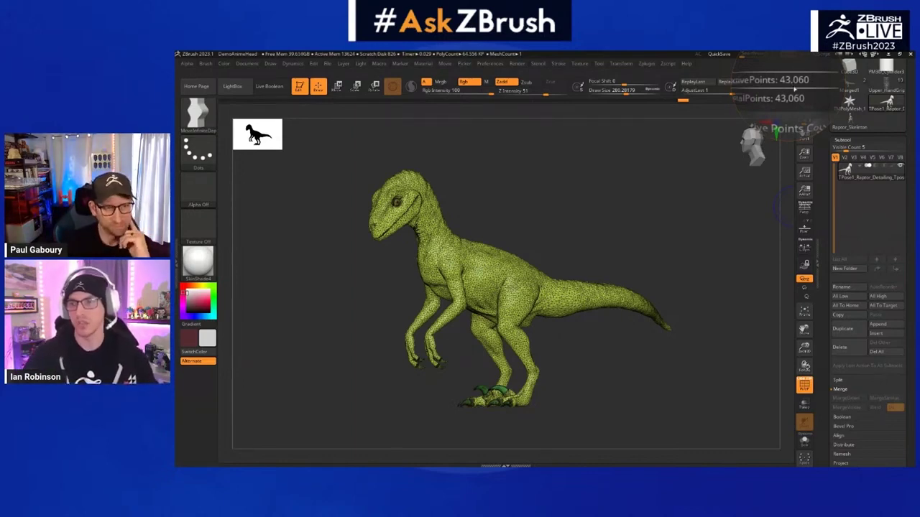
click(849, 84)
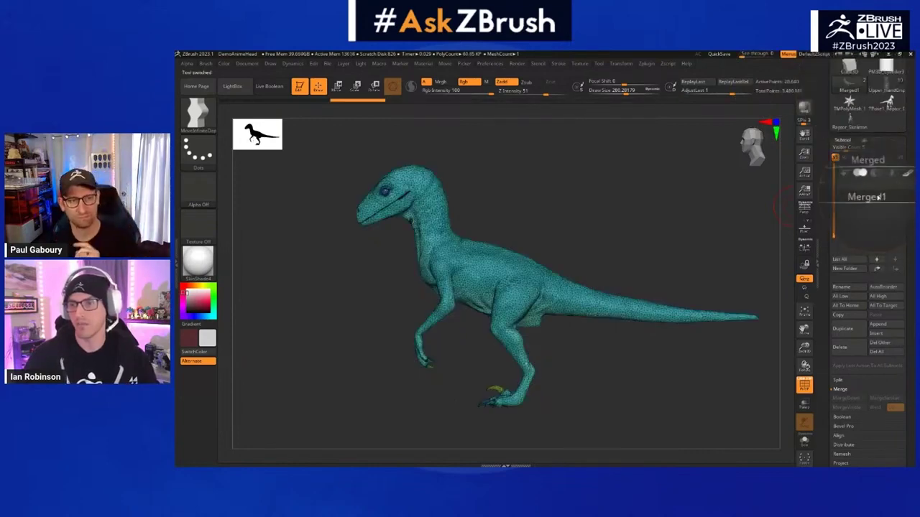
mouse_move(854, 175)
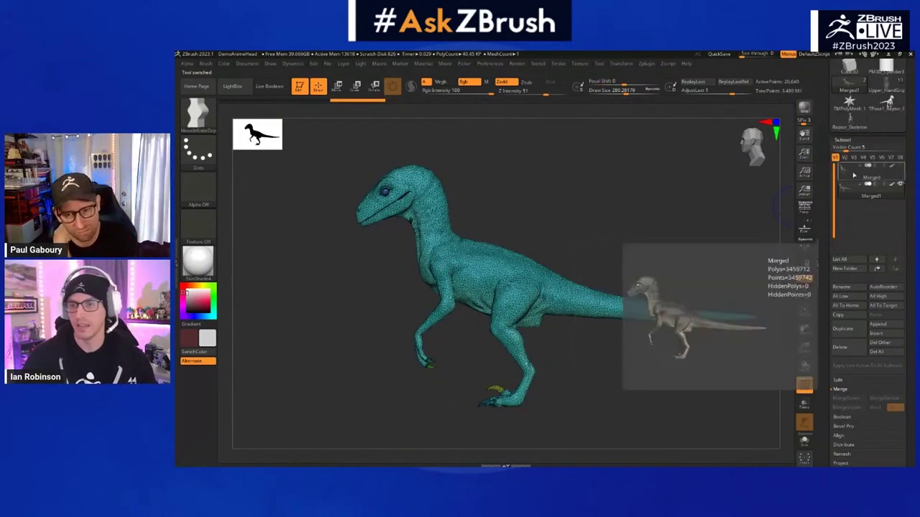
Return to the Raptor_Skeleton tool, bind the chosen mesh to the rig and turn off polyframe
click(850, 122)
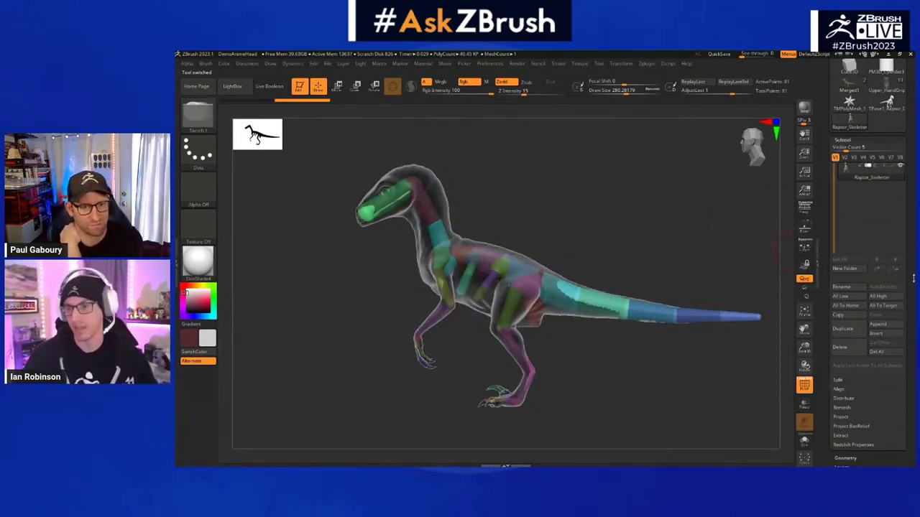
scroll(904, 266, down, 3)
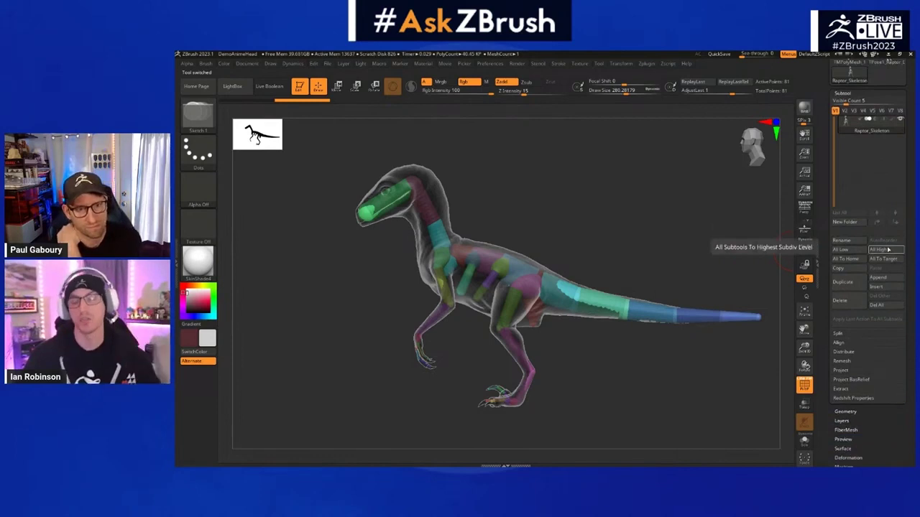
scroll(855, 328, down, 10)
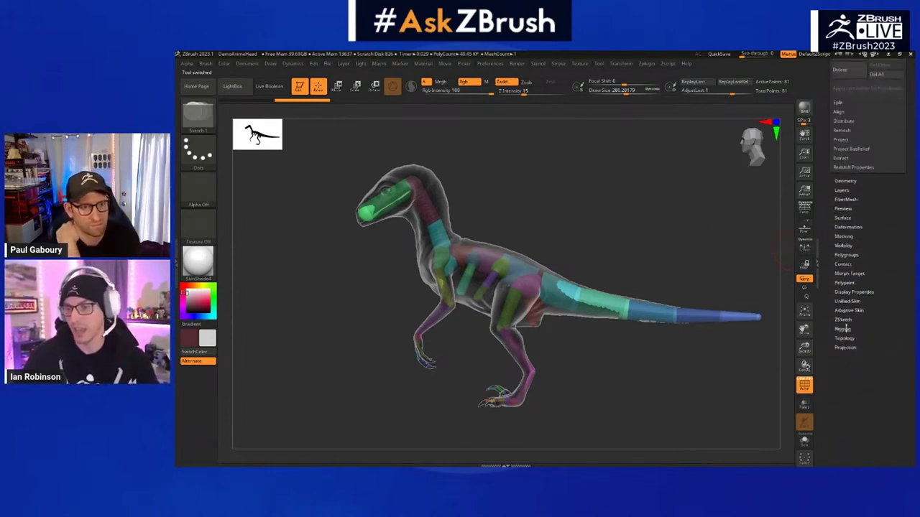
click(842, 329)
click(845, 229)
ctrl+right_drag(501, 271, 422, 297)
key(shift+f)
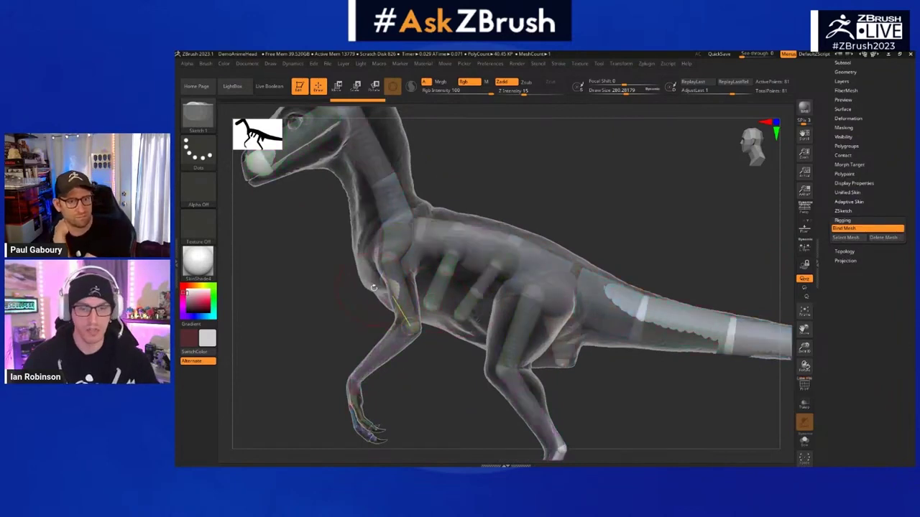
Raise the raptor's arm by moving the rig's arm bones, and bend its neck back
click(337, 86)
alt+right_drag(431, 216, 485, 200)
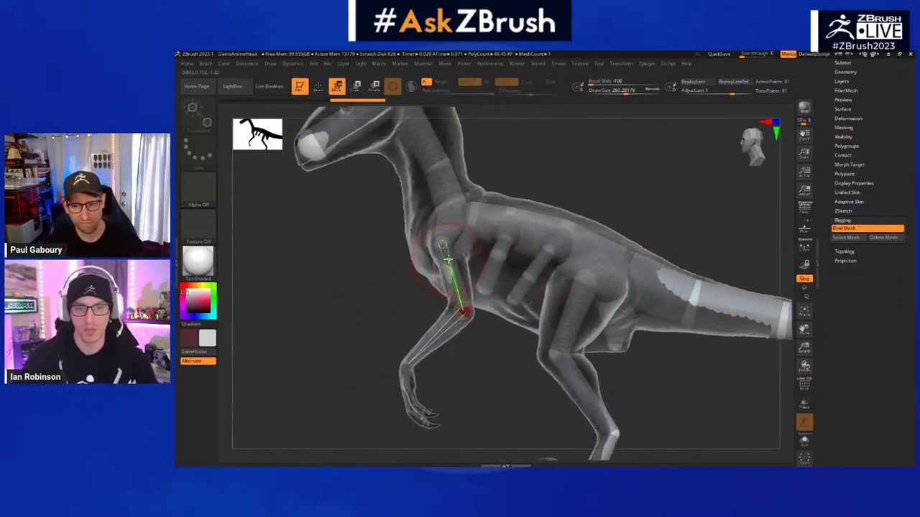
drag(450, 271, 483, 236)
drag(465, 309, 456, 293)
alt+right_drag(539, 276, 548, 324)
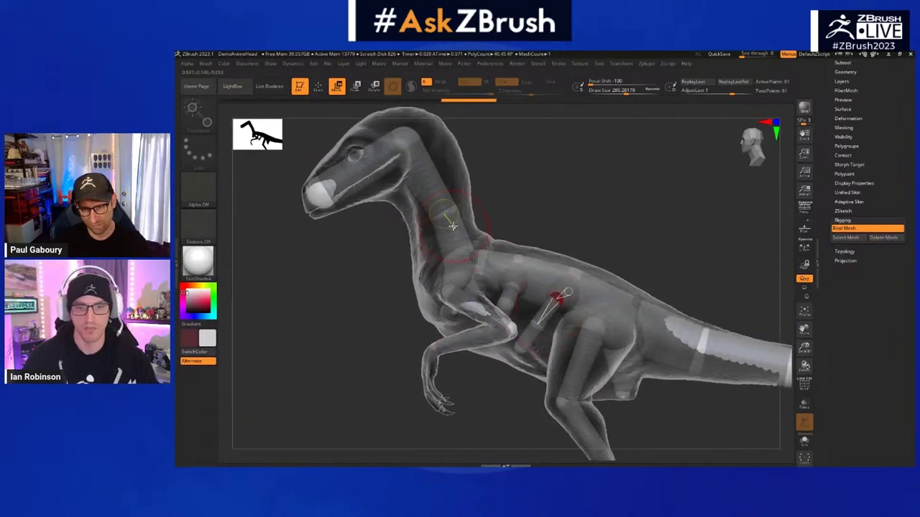
drag(433, 199, 527, 214)
Curve the raptor's tail sideways by moving the rig's tail bones in the top view
ctrl+right_drag(526, 214, 541, 192)
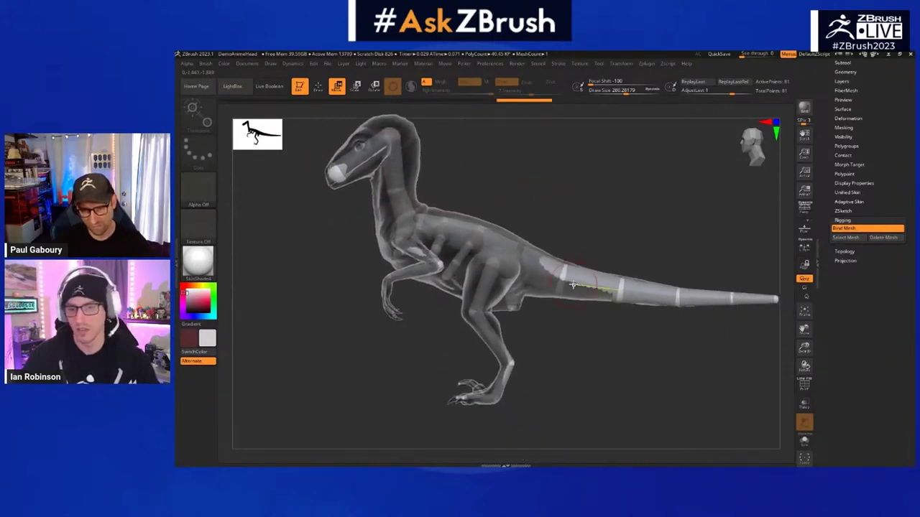
shift+right_drag(618, 291, 614, 322)
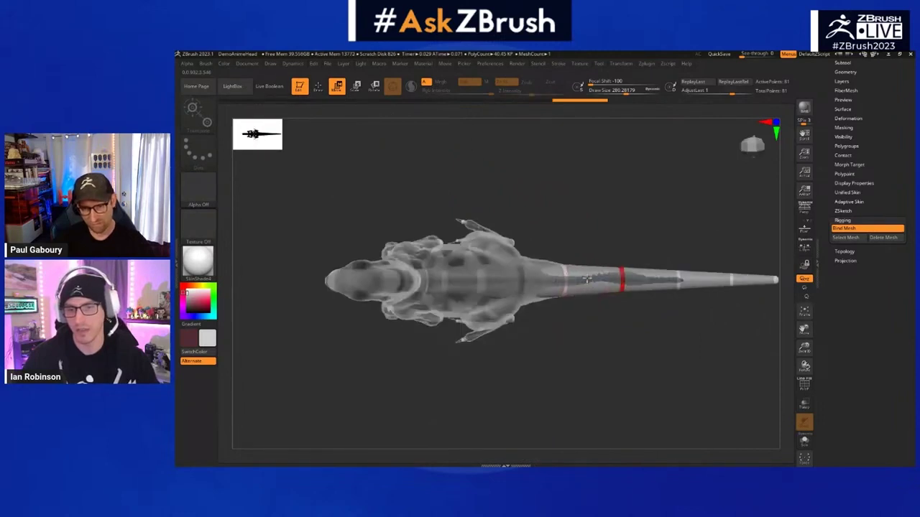
click(627, 282)
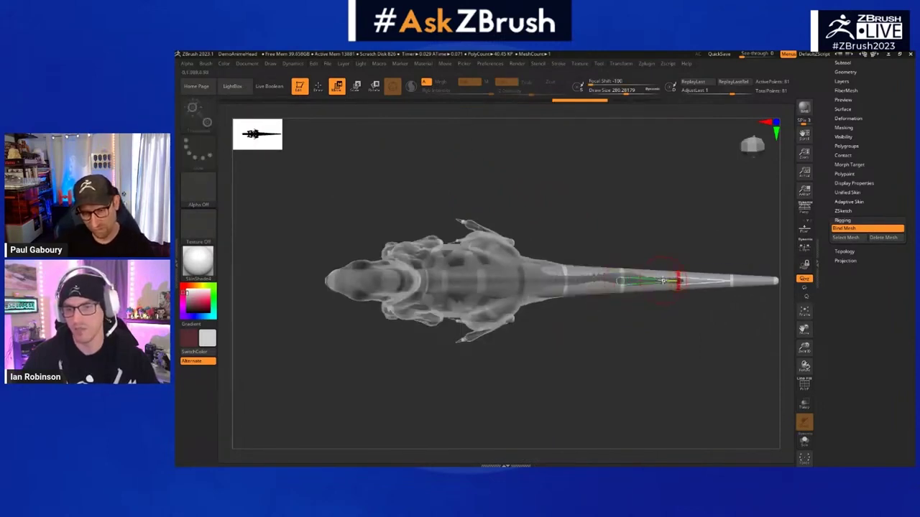
drag(661, 281, 659, 267)
drag(725, 259, 618, 187)
drag(670, 168, 718, 214)
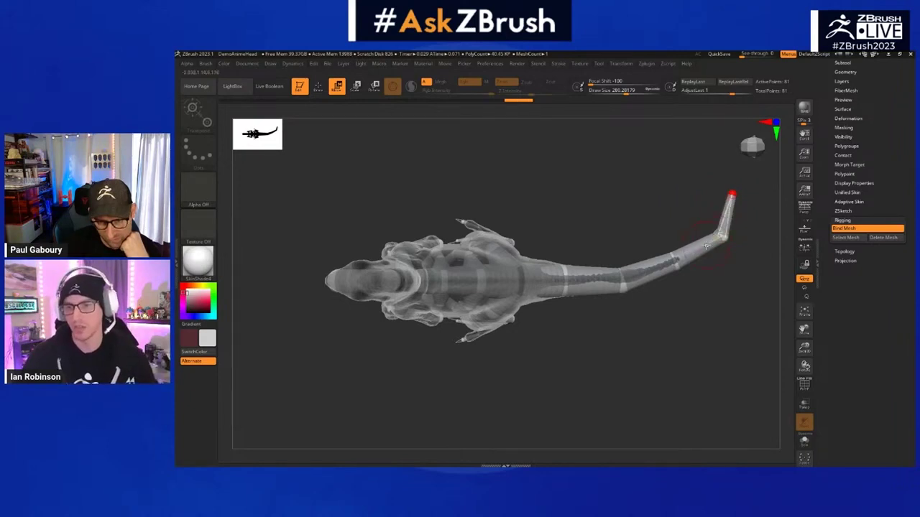
Adjust the raptor's leg stance by moving the rig's leg bones from several angles
right_drag(691, 253, 488, 334)
right_drag(489, 334, 472, 299)
drag(468, 306, 441, 291)
right_drag(441, 291, 411, 270)
drag(364, 281, 355, 279)
drag(365, 339, 401, 331)
right_drag(440, 341, 487, 350)
drag(478, 363, 450, 346)
right_drag(450, 346, 554, 367)
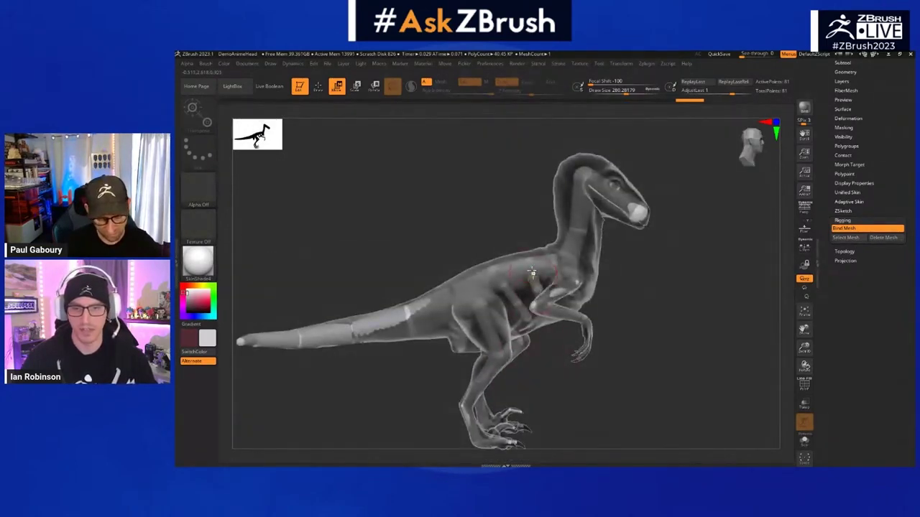
Rotate the raptor's chest and head sideways at the spine bone in the top view
right_drag(519, 250, 523, 325)
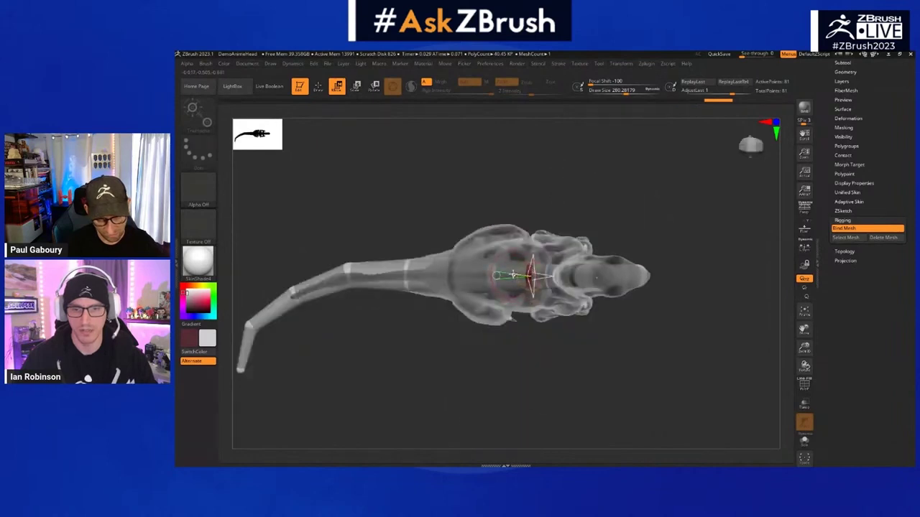
key(r)
drag(536, 283, 555, 311)
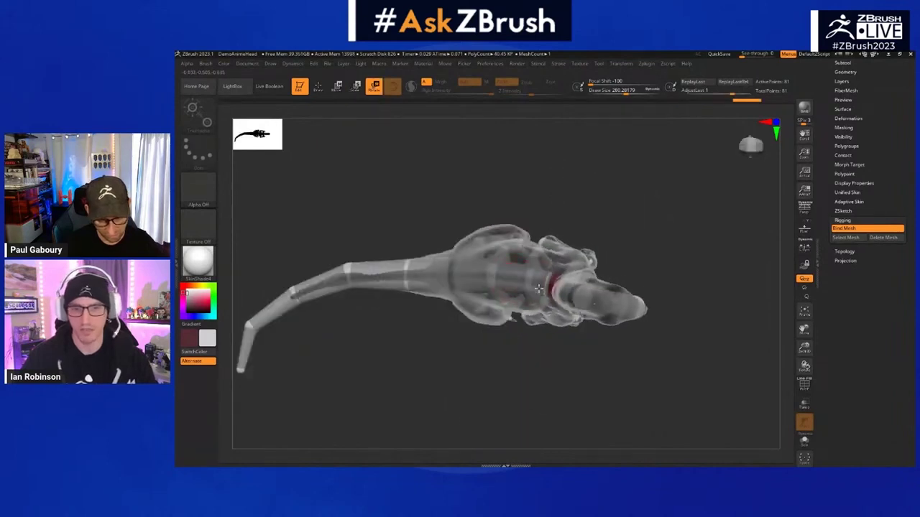
Preview the posed skin on the rig and make an adaptive skin from it
mouse_move(590, 351)
right_down()
mouse_move(641, 303)
mouse_move(579, 285)
right_up()
key(q)
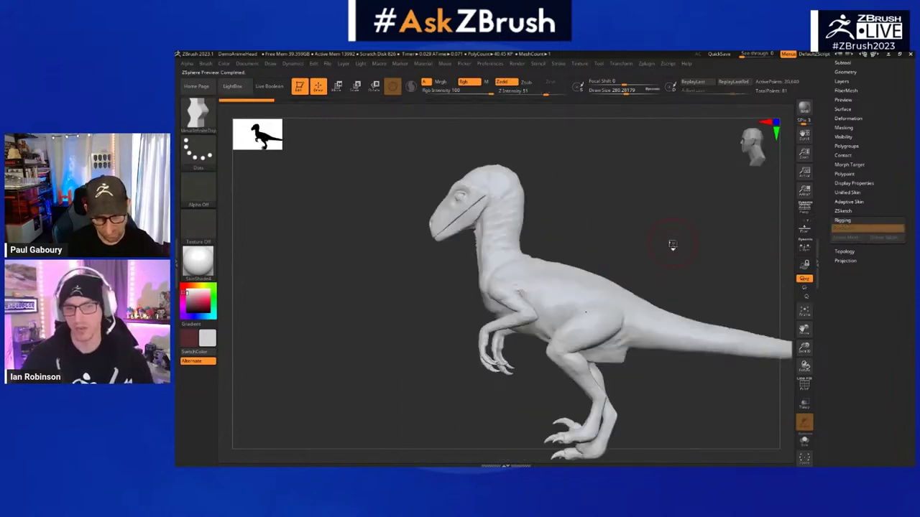
right_drag(657, 257, 525, 230)
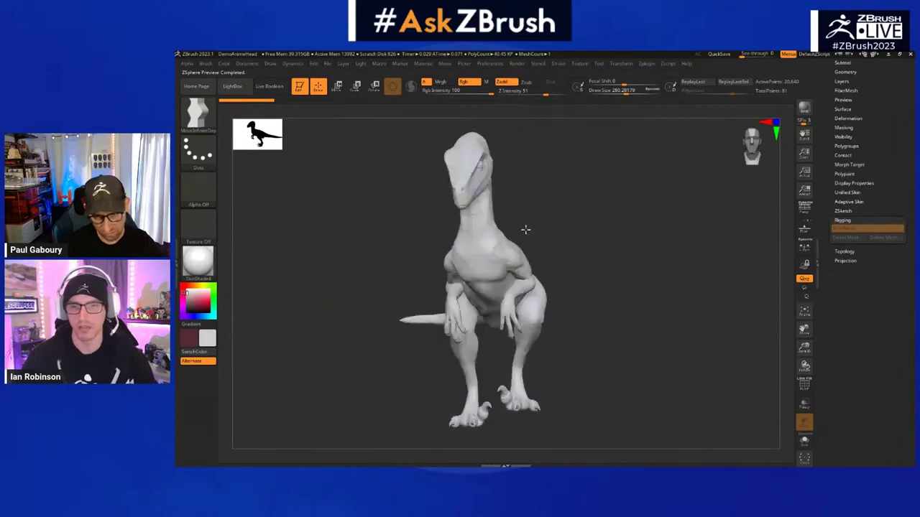
click(857, 202)
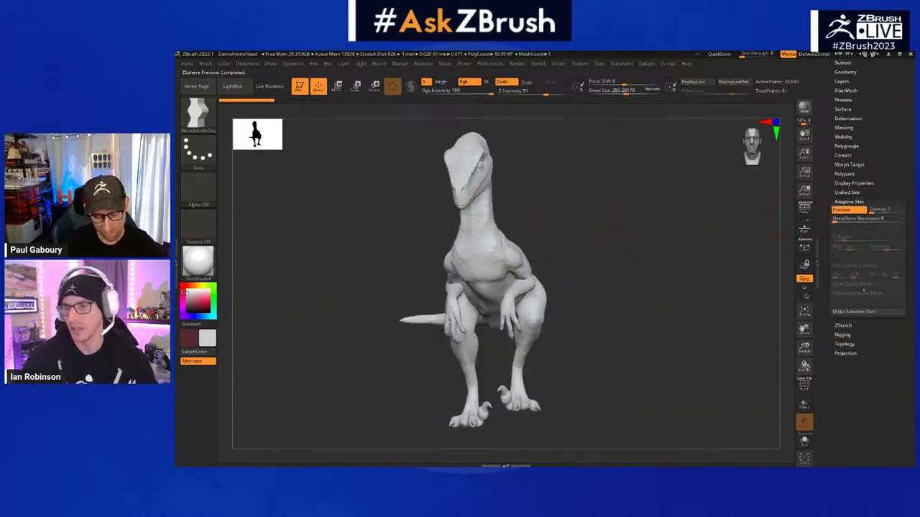
click(854, 311)
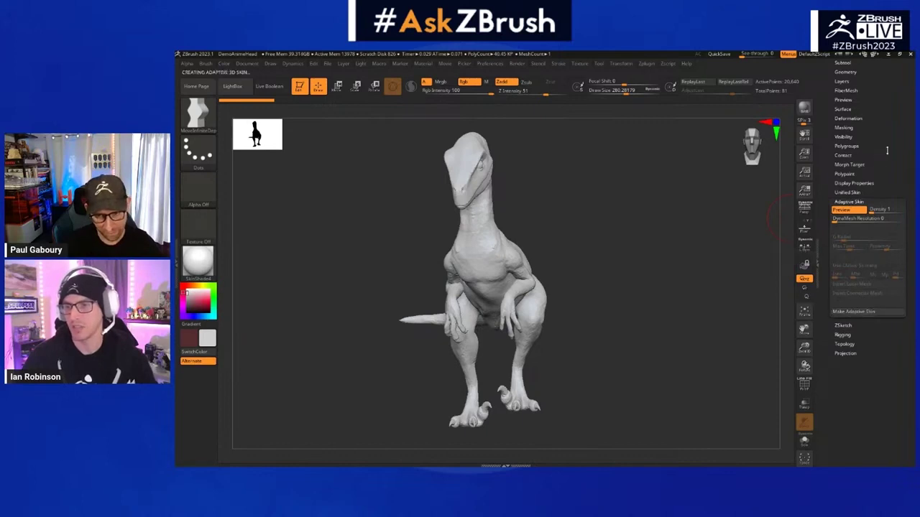
Switch to the Skin_Raptor_Skeleton tool and copy its subtool
drag(885, 151, 885, 377)
drag(614, 265, 609, 266)
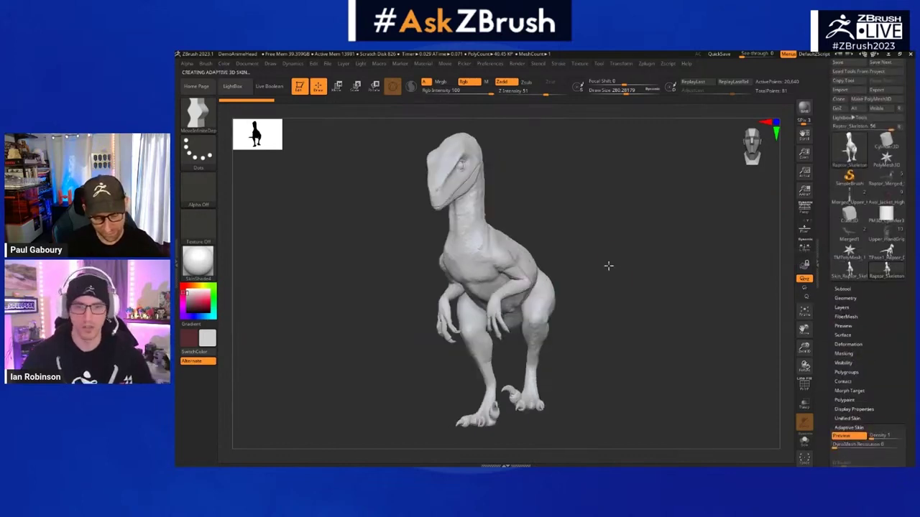
key(shift+f)
key(shift+f)
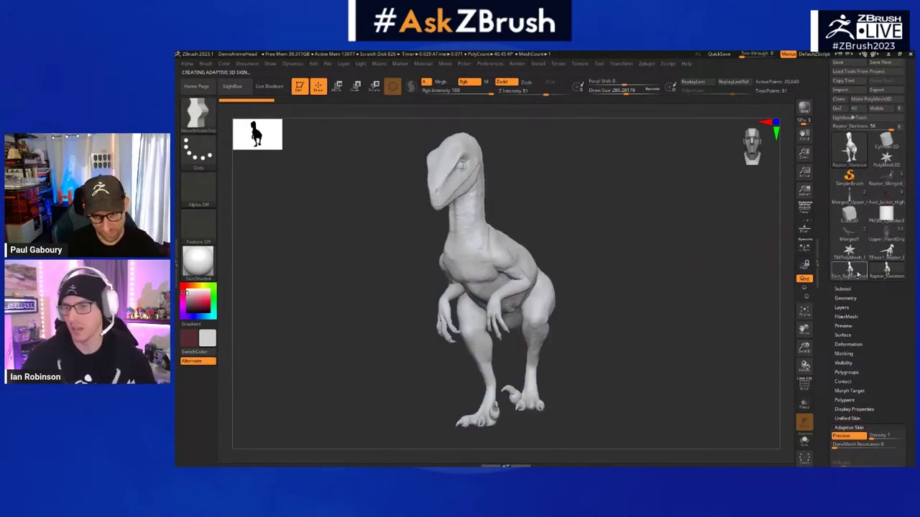
mouse_move(857, 274)
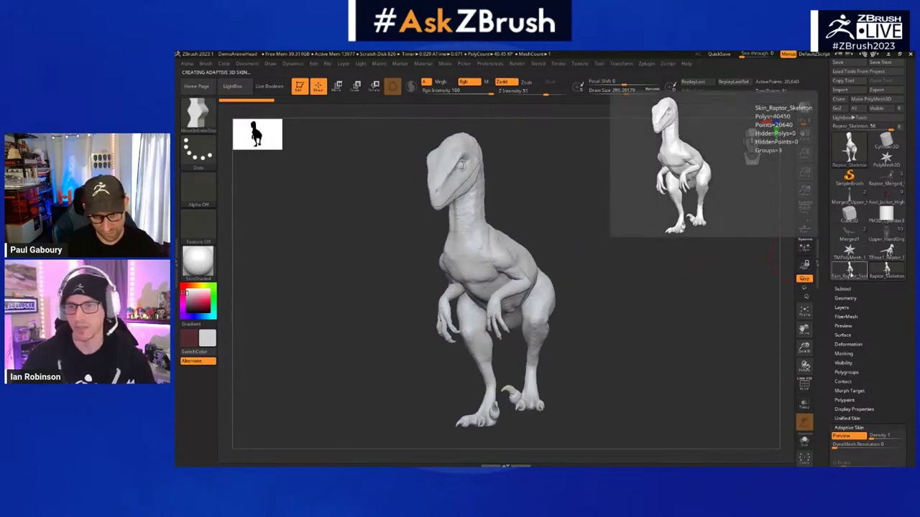
click(855, 273)
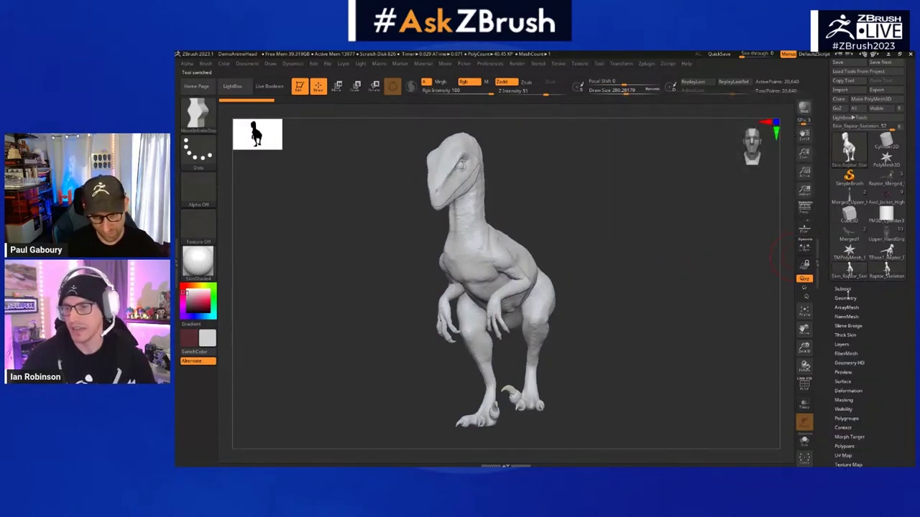
click(846, 288)
click(839, 283)
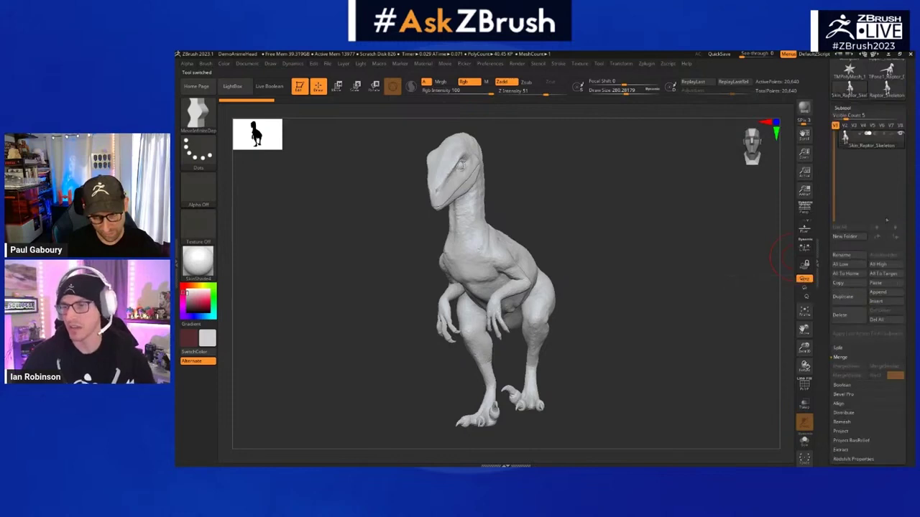
Switch to the Merged1 raptor tool and paste the copied posed skin as a new subtool
scroll(911, 175, up, 4)
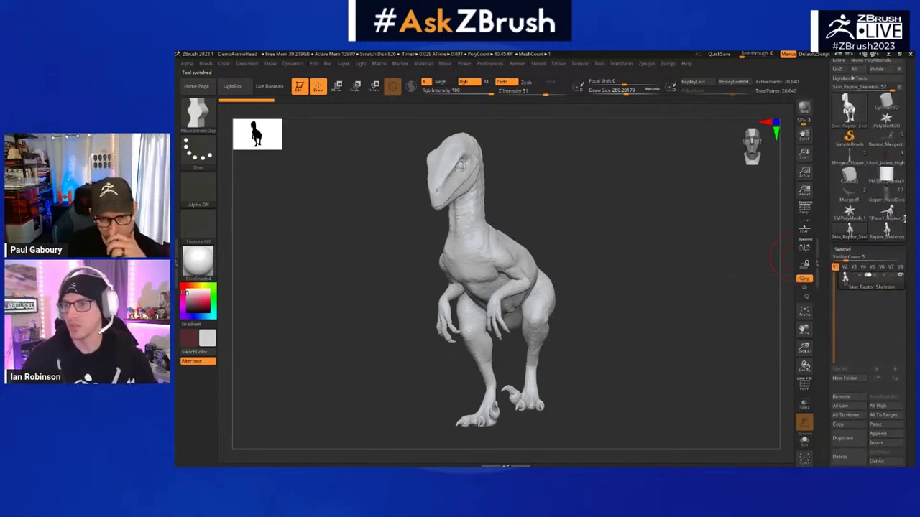
click(890, 141)
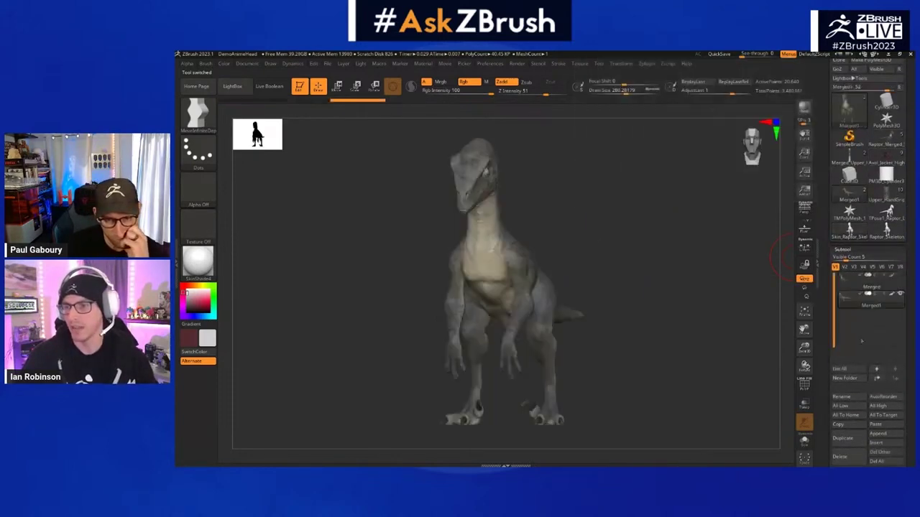
click(883, 424)
drag(697, 306, 655, 300)
Rename the pasted posed subtool as Pose_1
click(844, 378)
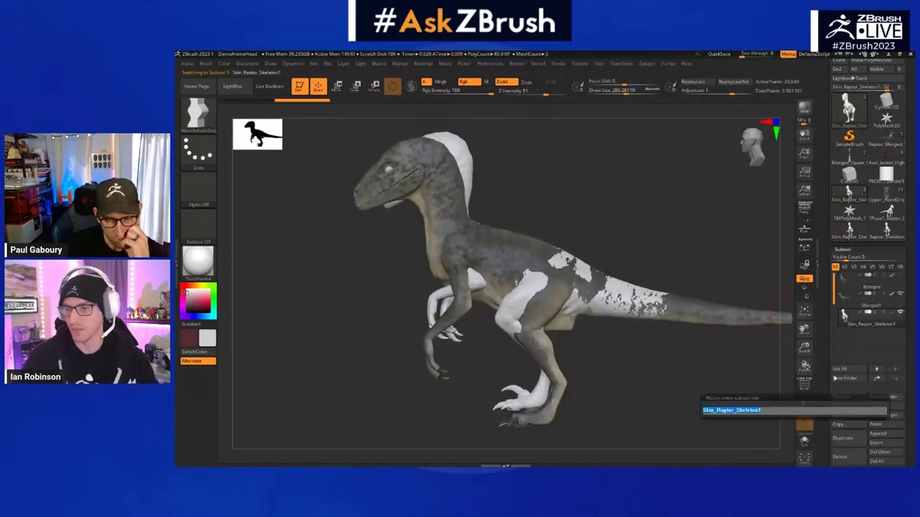
text(Pee)
text(_1)
key(Return)
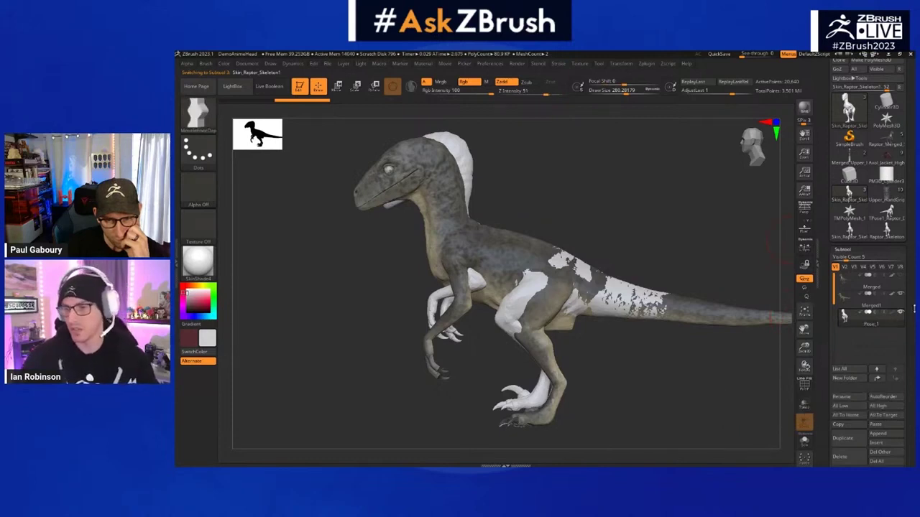
mouse_move(851, 231)
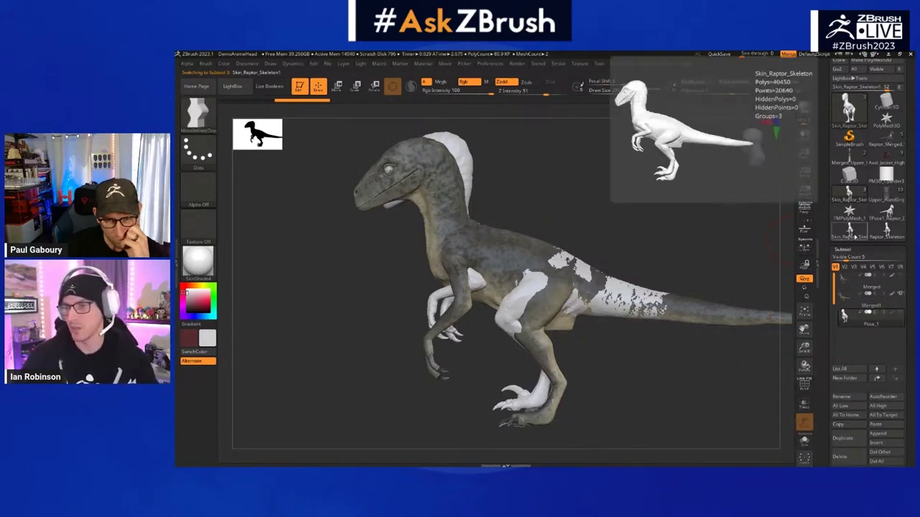
Switch to the Raptor_Skeleton tool, leave its skin preview and turn Bind Mesh off and on again to rebind the rig
click(861, 234)
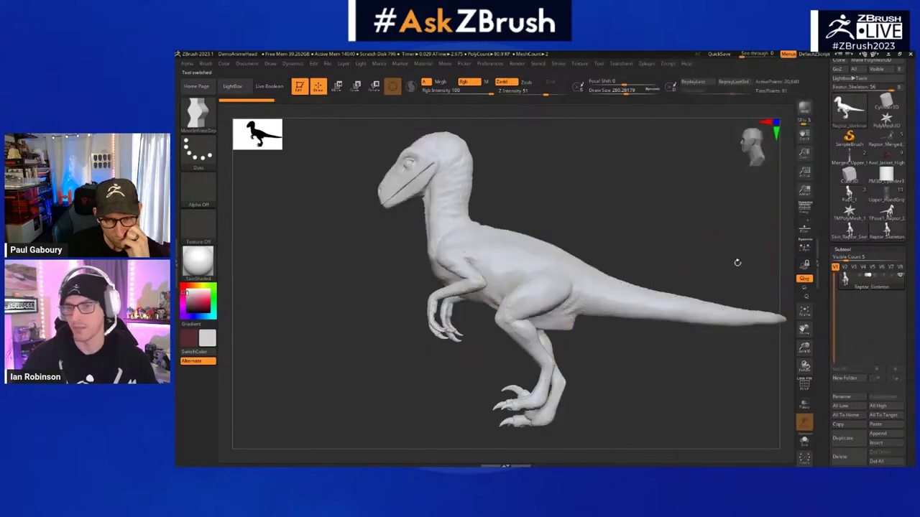
key(a)
scroll(848, 341, down, 14)
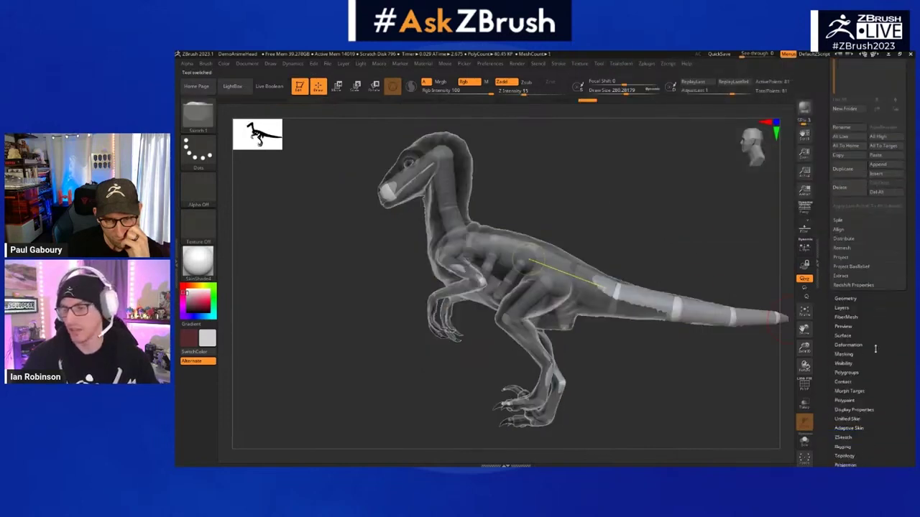
scroll(836, 367, down, 2)
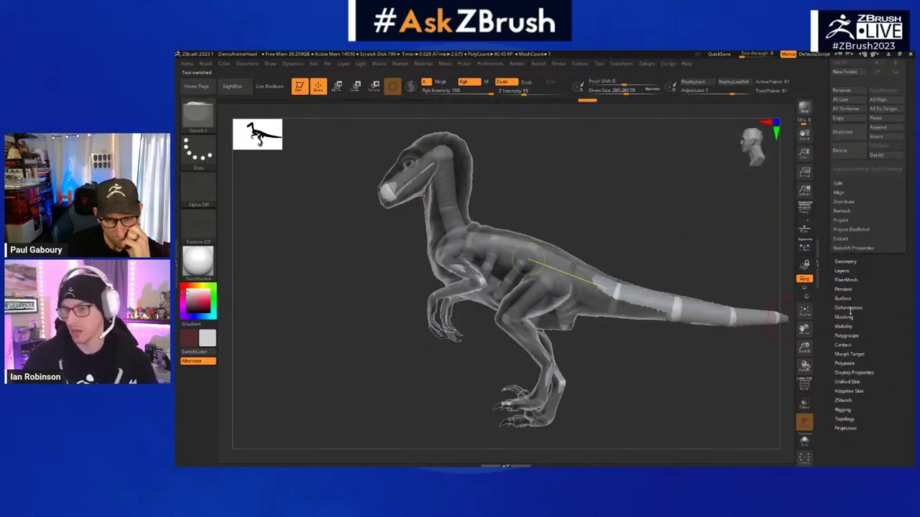
click(849, 410)
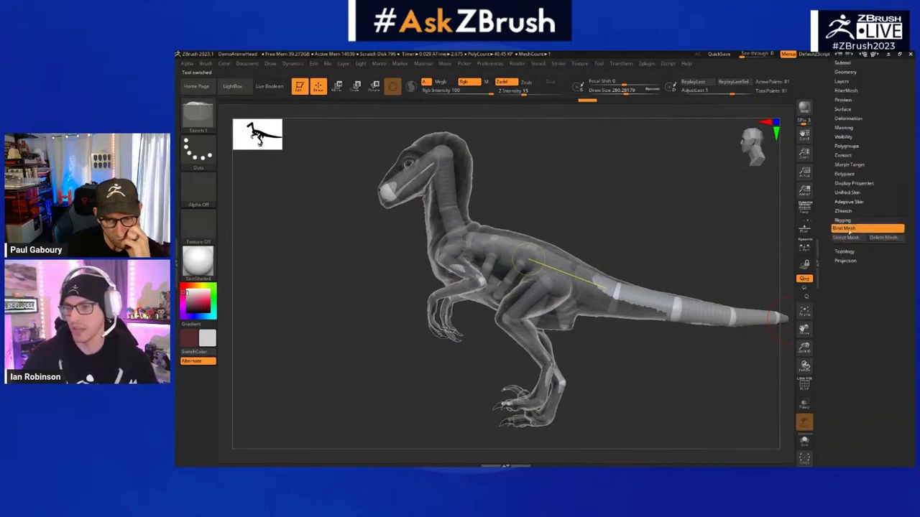
click(848, 229)
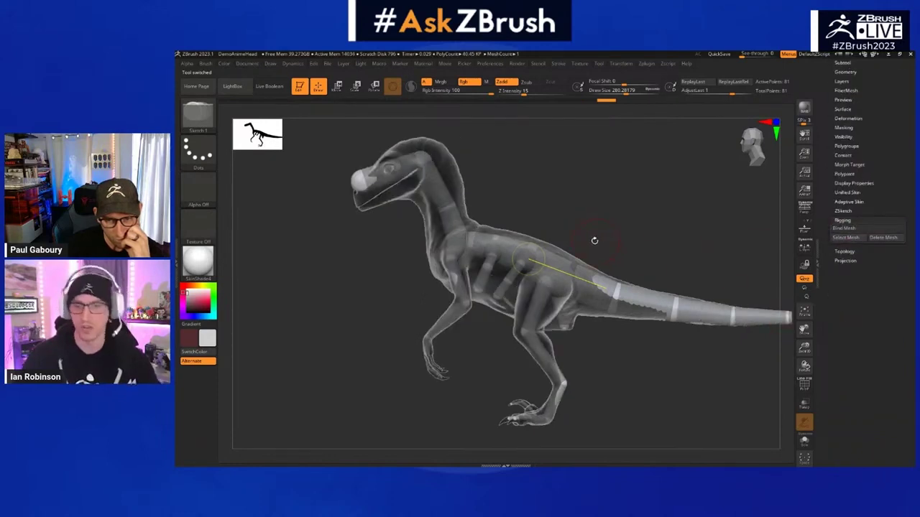
click(844, 229)
Move the chest joint of the bound ZSphere rig upward to raise the raptor's upper body
drag(678, 232, 509, 255)
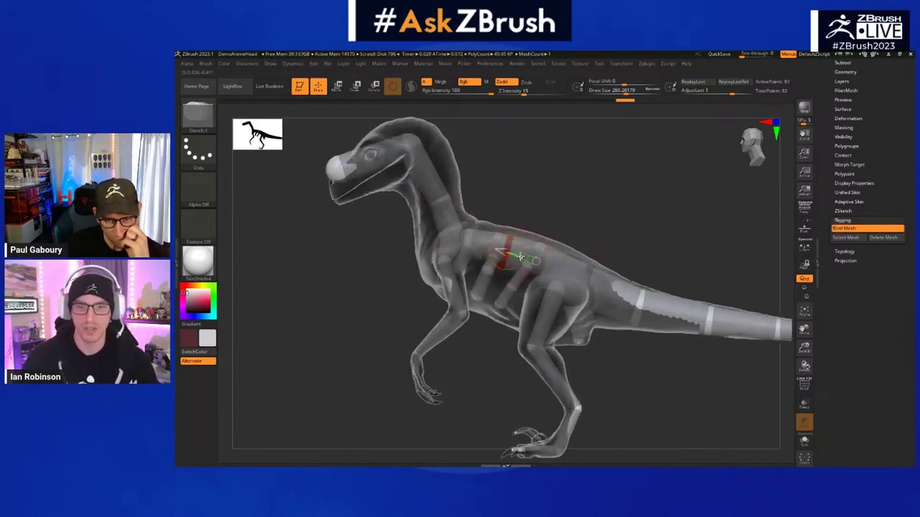
key(w)
drag(493, 241, 487, 215)
Raise the snout joint so the head tilts up, and bend the tail upward from its tip
alt+right_drag(486, 216, 508, 266)
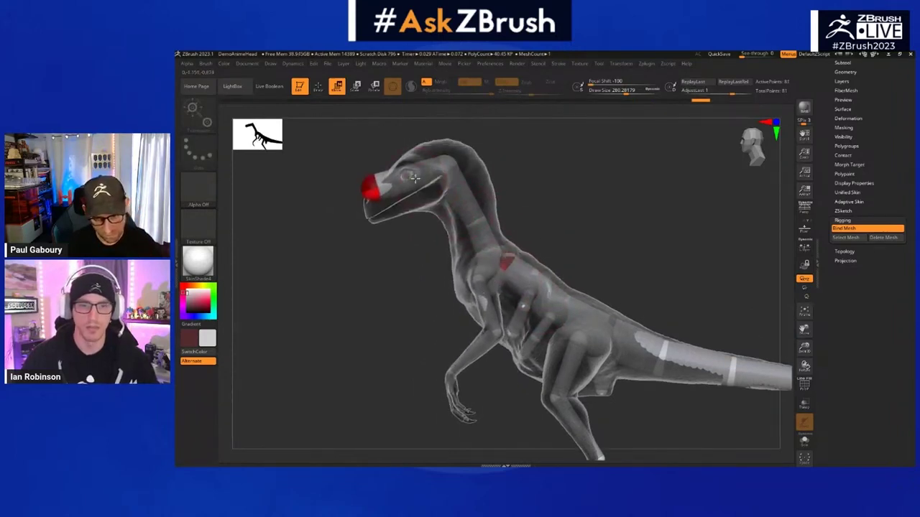
drag(372, 187, 366, 158)
key(f)
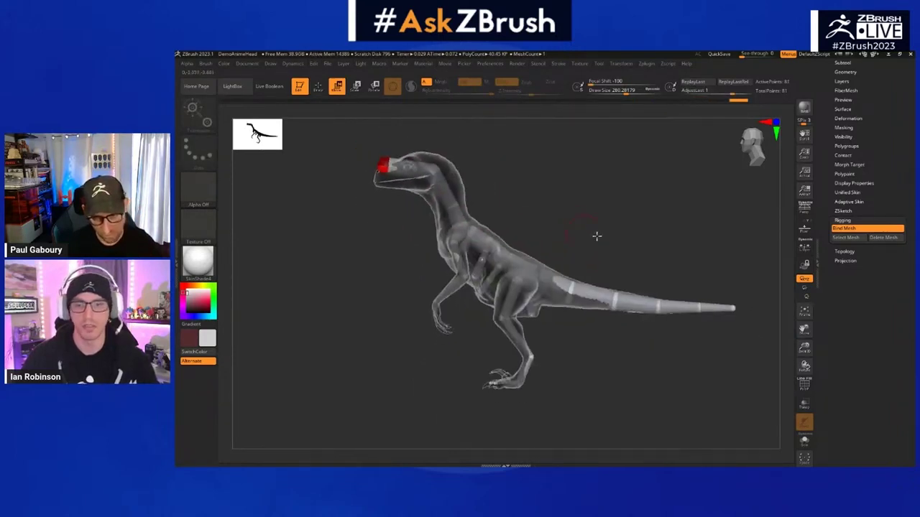
alt+right_drag(572, 226, 553, 218)
mouse_move(638, 298)
mouse_down()
mouse_move(639, 289)
mouse_move(687, 271)
mouse_up()
Reposition the lower-leg and knee joints of the rig to change the raptor's stance
ctrl+right_drag(464, 358, 482, 337)
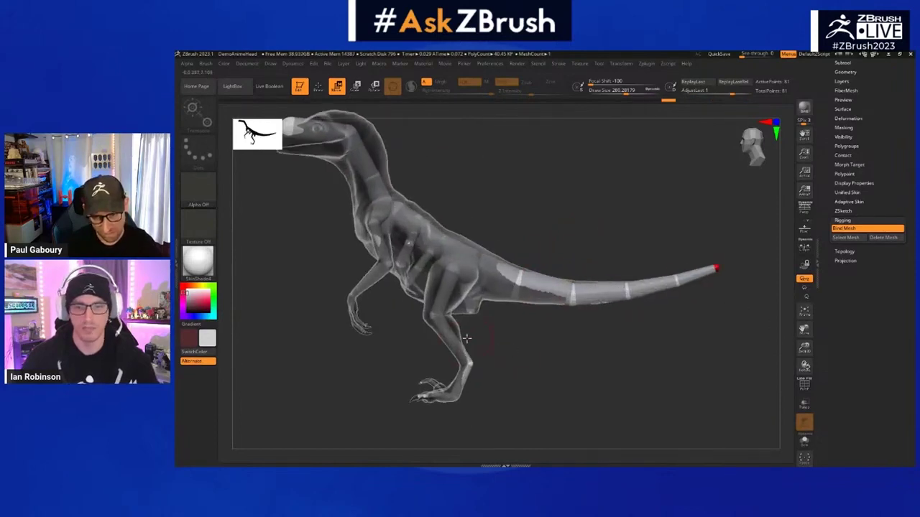
mouse_move(460, 352)
mouse_down()
mouse_move(467, 345)
mouse_move(456, 355)
mouse_move(467, 363)
mouse_move(474, 356)
mouse_up()
shift+right_drag(474, 358, 472, 353)
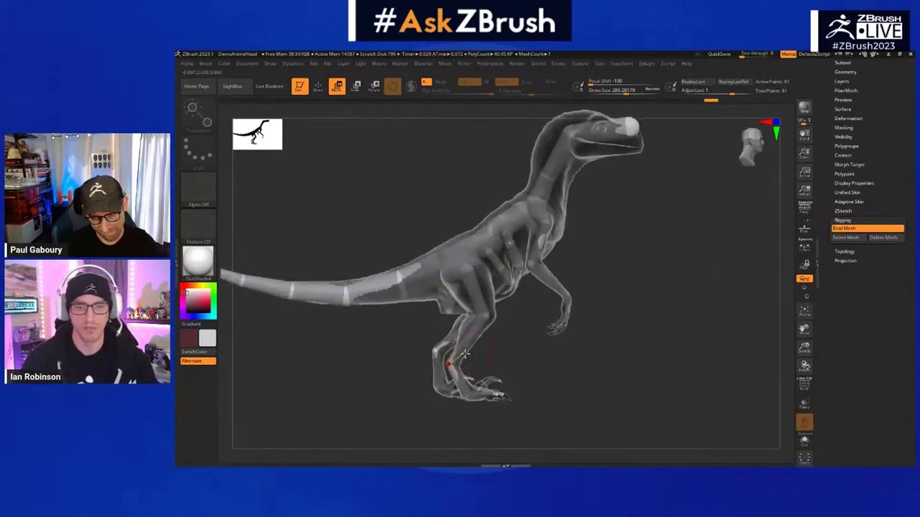
drag(453, 361, 453, 365)
drag(484, 312, 494, 306)
key(q)
mouse_move(652, 359)
mouse_down()
mouse_move(628, 362)
mouse_move(621, 353)
mouse_up()
right_drag(621, 352, 688, 296)
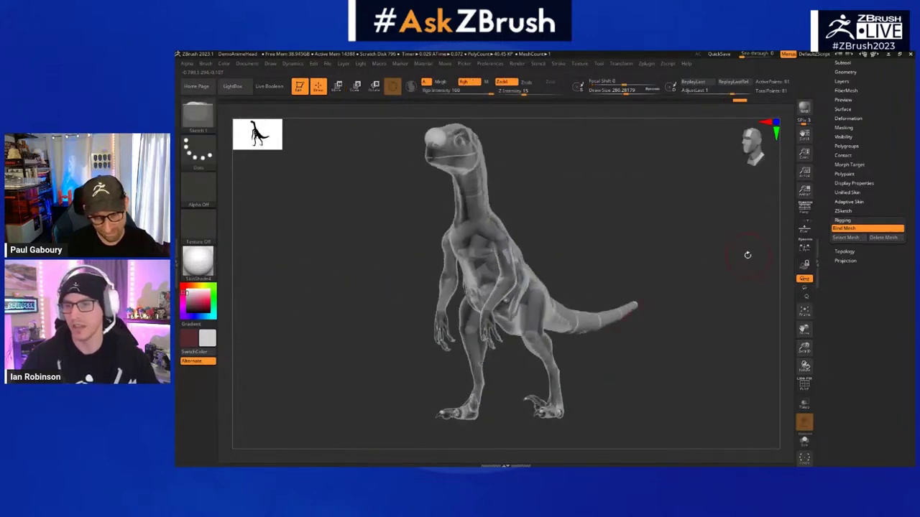
Preview the newly posed skin on the rig and make an adaptive skin from it
key(a)
drag(903, 176, 897, 228)
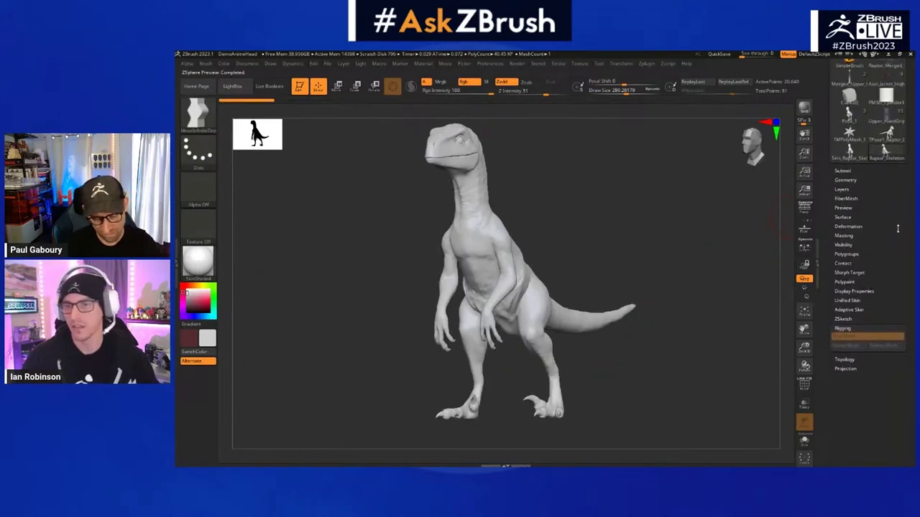
click(849, 309)
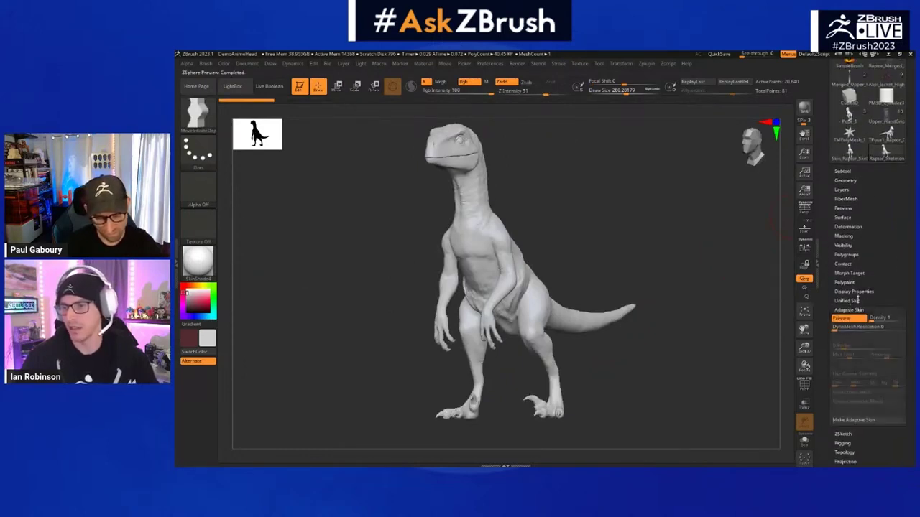
click(858, 422)
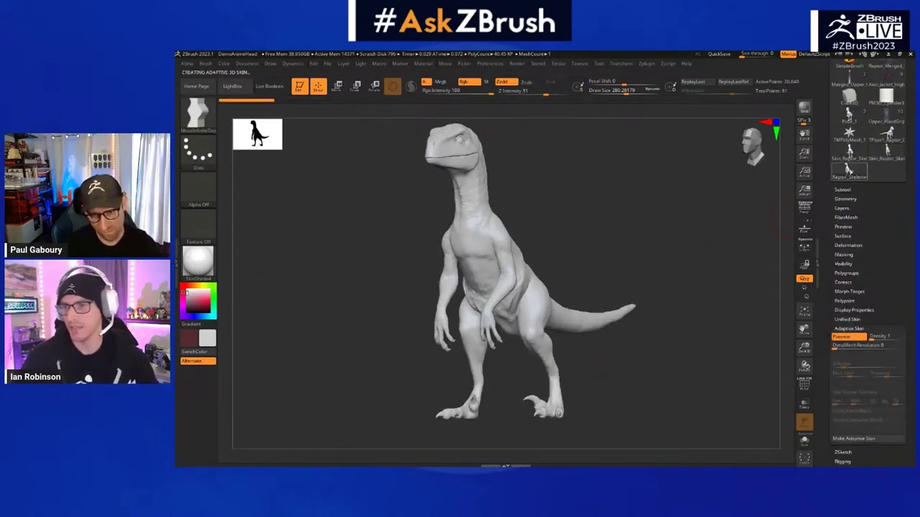
Copy the posed Raptor_Skeleton subtool and paste it into the raptor tool that contains Pose_1
mouse_move(850, 170)
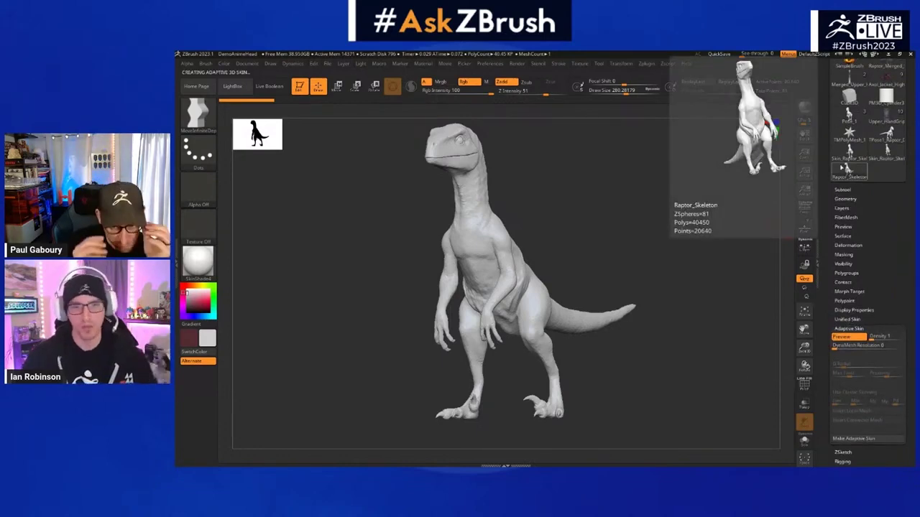
drag(719, 220, 708, 226)
click(841, 190)
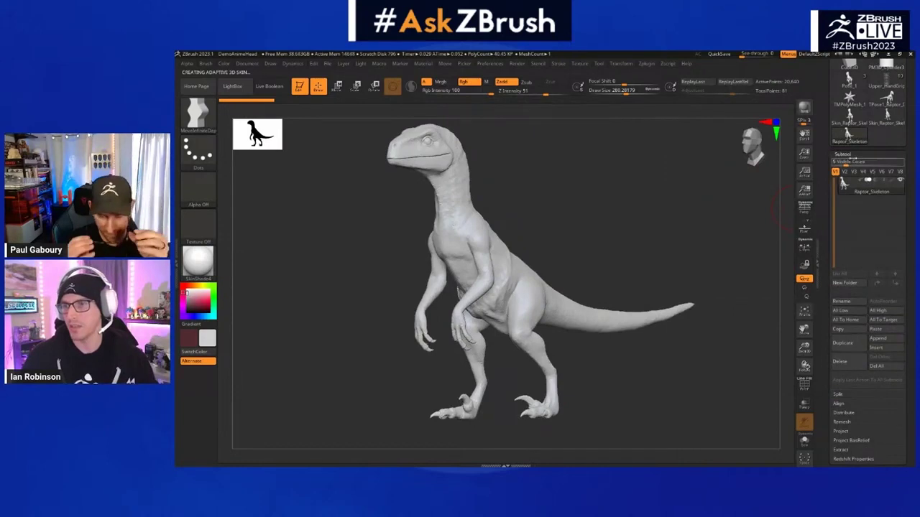
scroll(890, 144, up, 3)
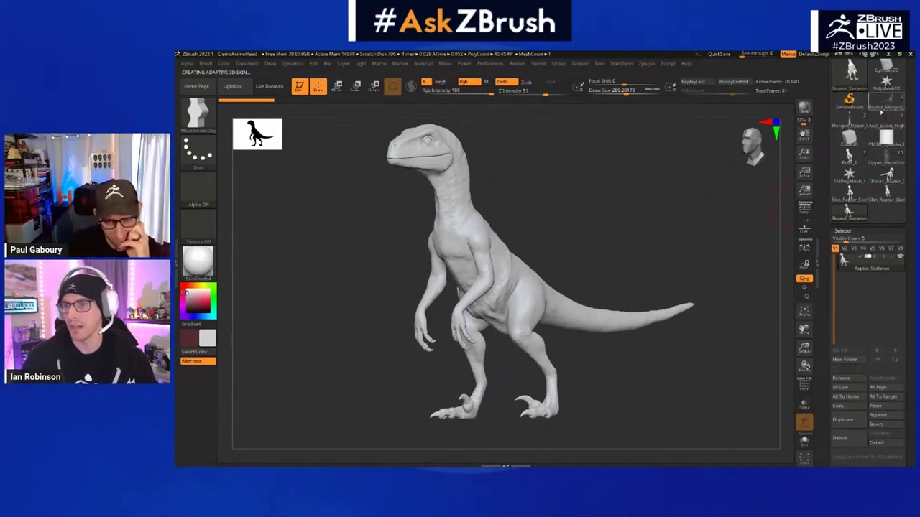
click(848, 156)
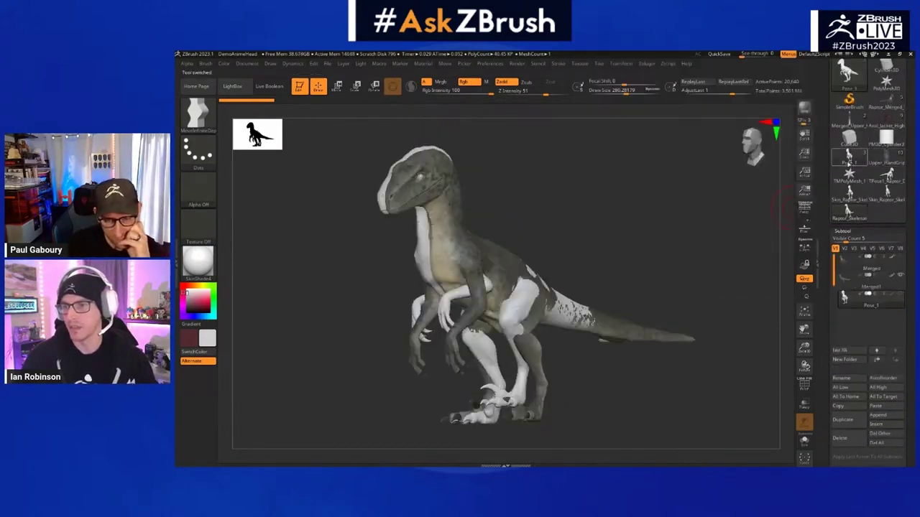
click(875, 406)
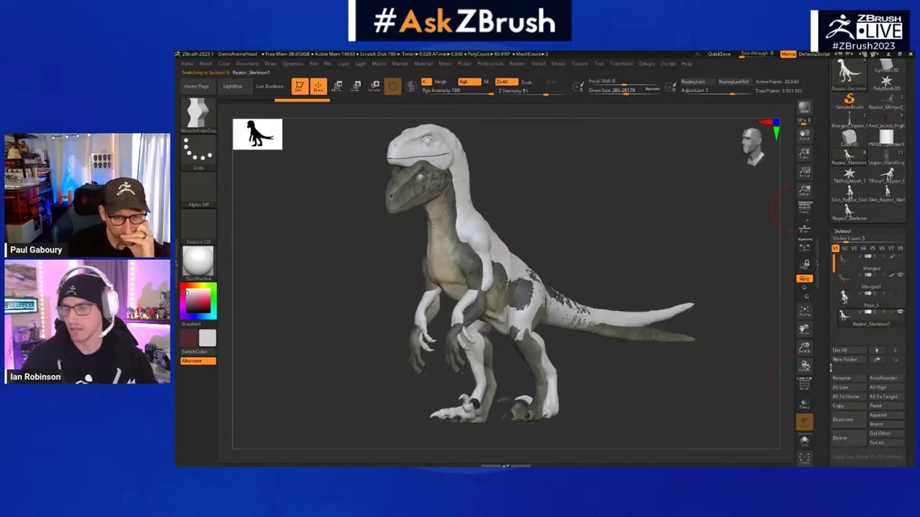
Rename the pasted posed subtool as Pose2
click(842, 378)
text(Po)
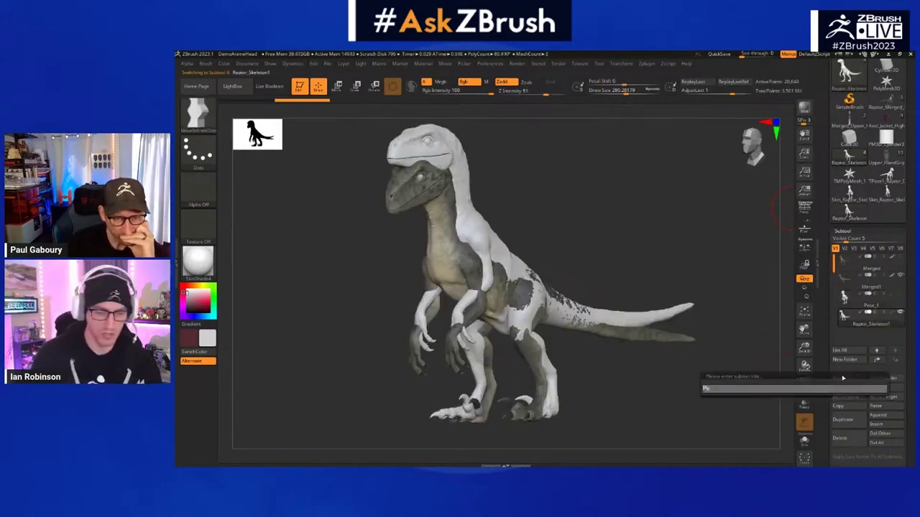
key(Return)
Hide the Pose2 subtool, then select the Merged1 proxy and display its polyframe
click(901, 313)
click(883, 286)
mouse_move(626, 244)
mouse_down()
mouse_move(614, 255)
mouse_move(605, 248)
mouse_up()
key(shift+f)
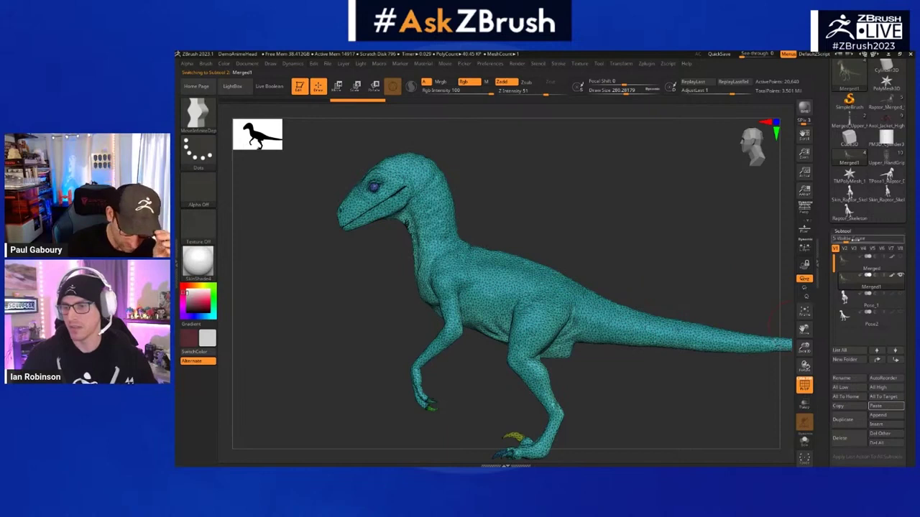
In the Proxy Pose geometry settings, overwrite the Merged1 proxy's pose with Pose_1
click(842, 232)
click(845, 128)
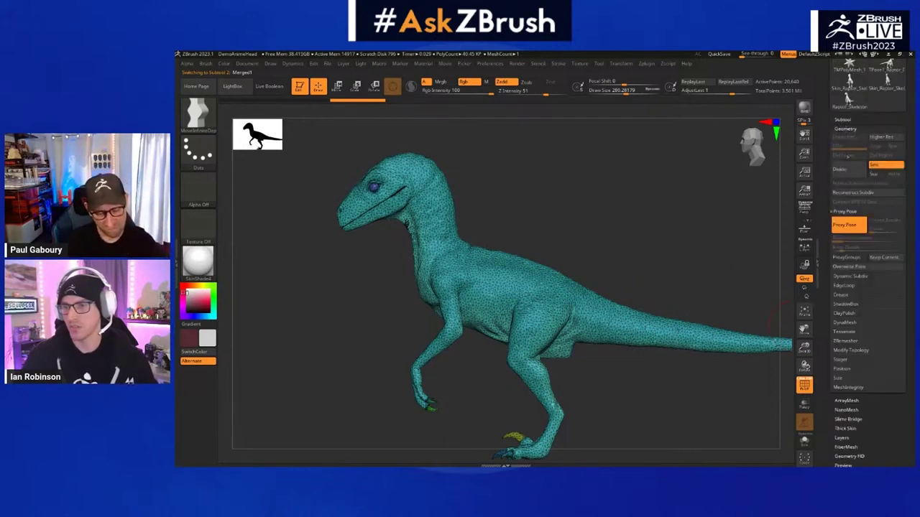
click(853, 267)
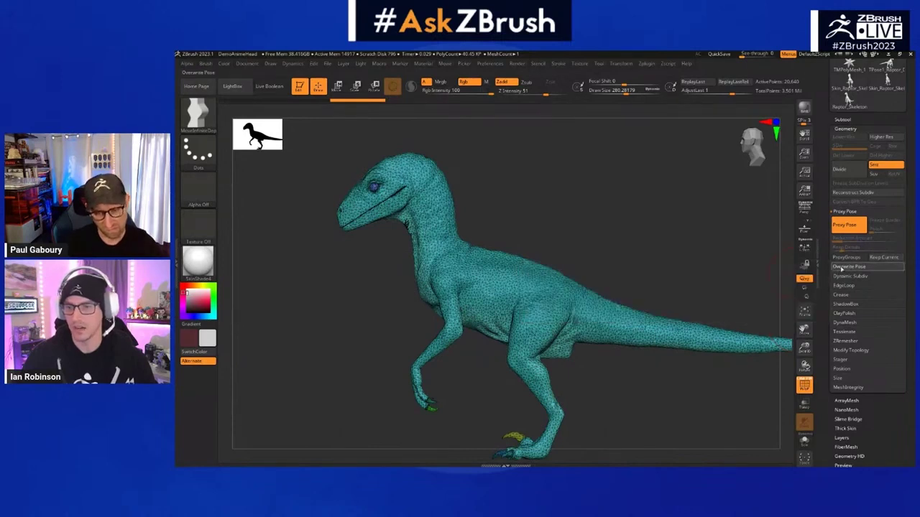
click(848, 267)
mouse_move(619, 295)
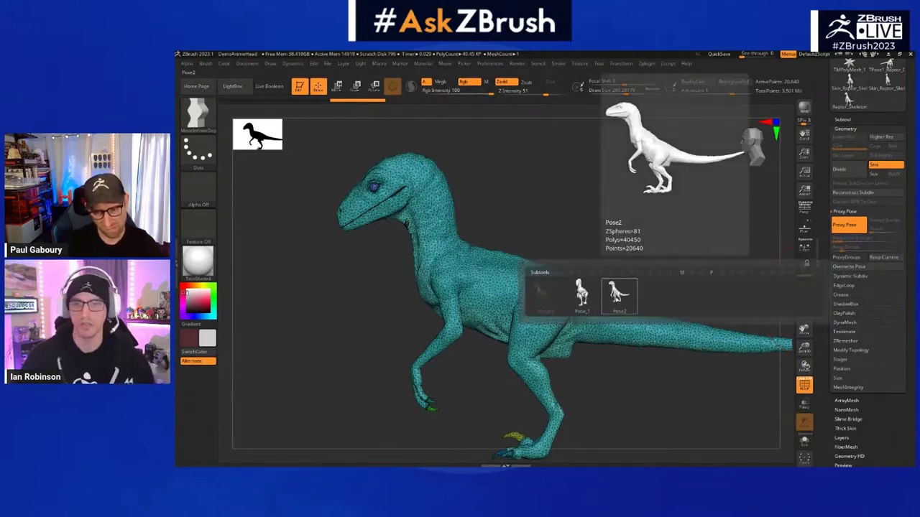
mouse_move(593, 303)
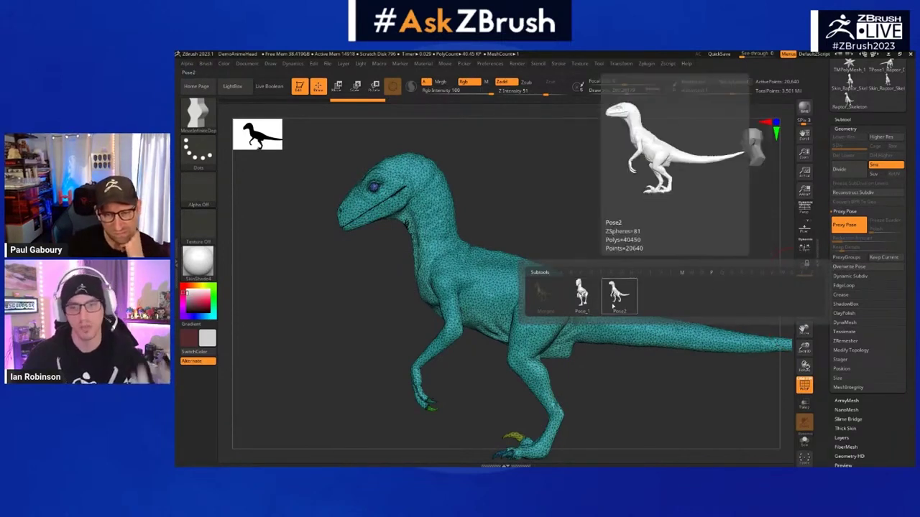
click(584, 294)
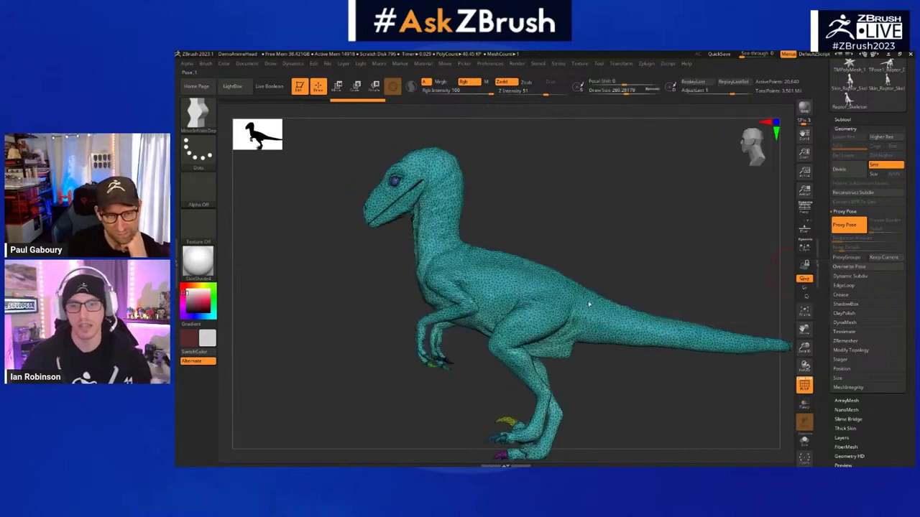
Overwrite the proxy's pose with Pose2, return it to Pose_1, and apply Pose2 again to compare the poses
click(848, 267)
click(621, 299)
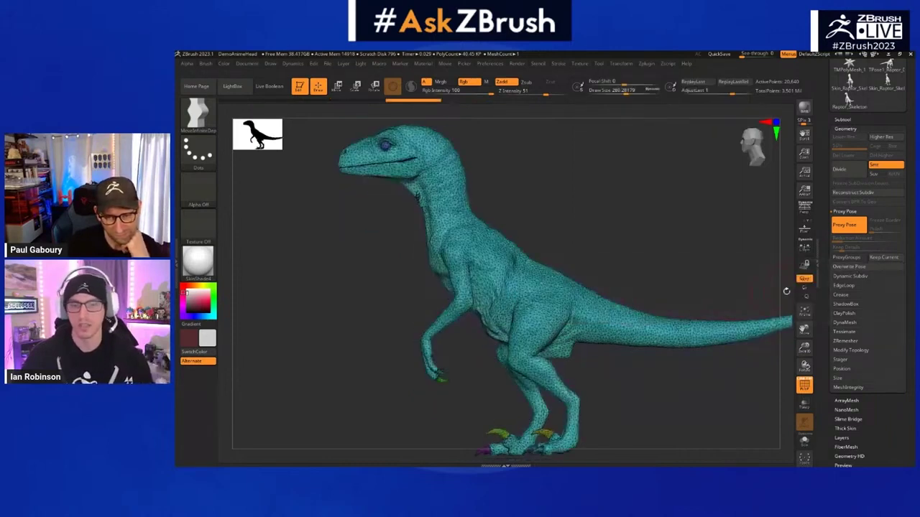
click(850, 267)
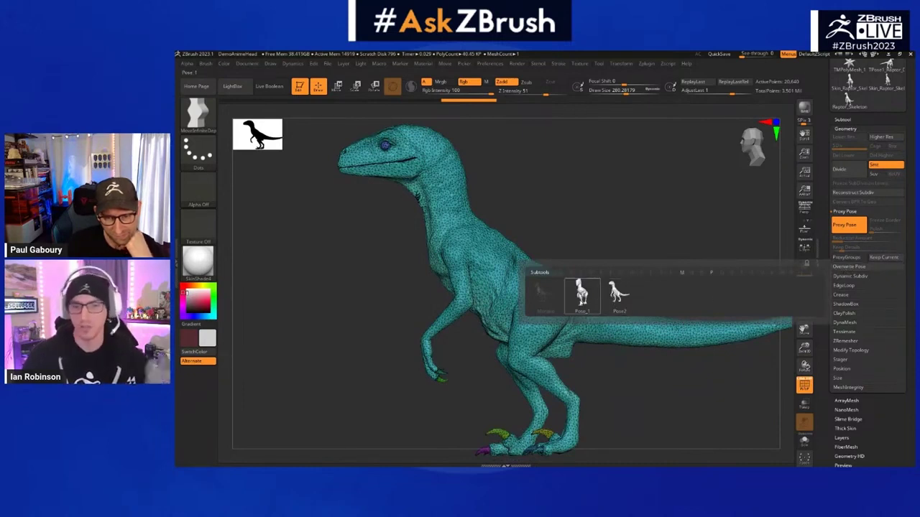
click(620, 295)
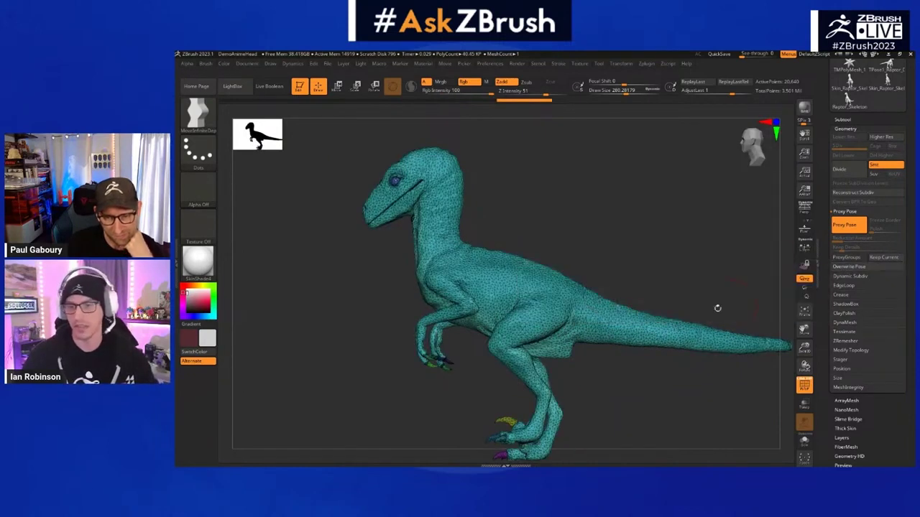
click(851, 266)
click(619, 295)
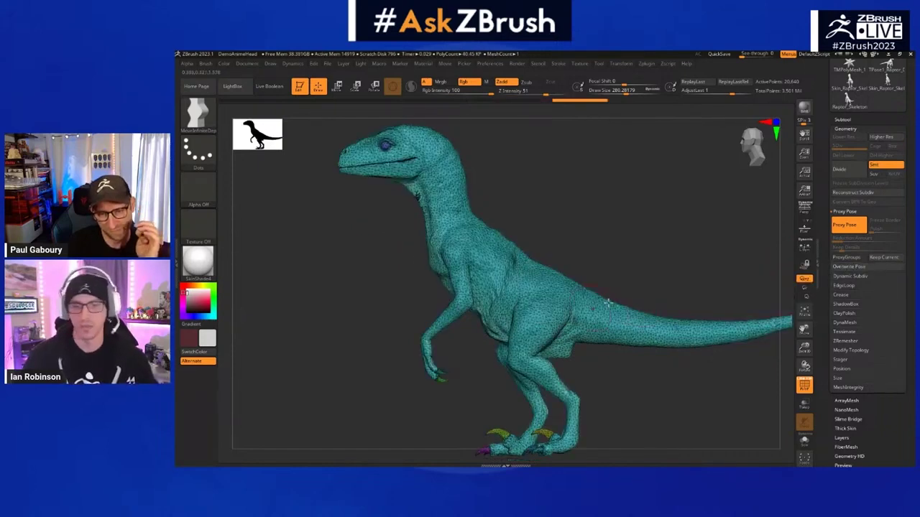
Overwrite the proxy's pose with Pose_1 and turn off Proxy Pose to transfer it to the high-resolution raptor
click(852, 266)
click(581, 294)
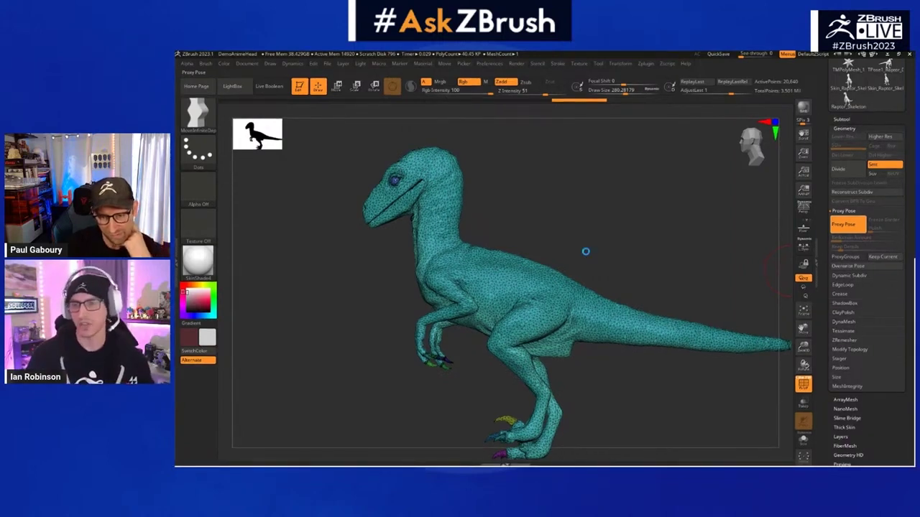
drag(628, 269, 567, 273)
mouse_move(652, 280)
mouse_down()
mouse_move(640, 289)
mouse_move(669, 280)
mouse_move(628, 268)
mouse_move(662, 274)
mouse_up()
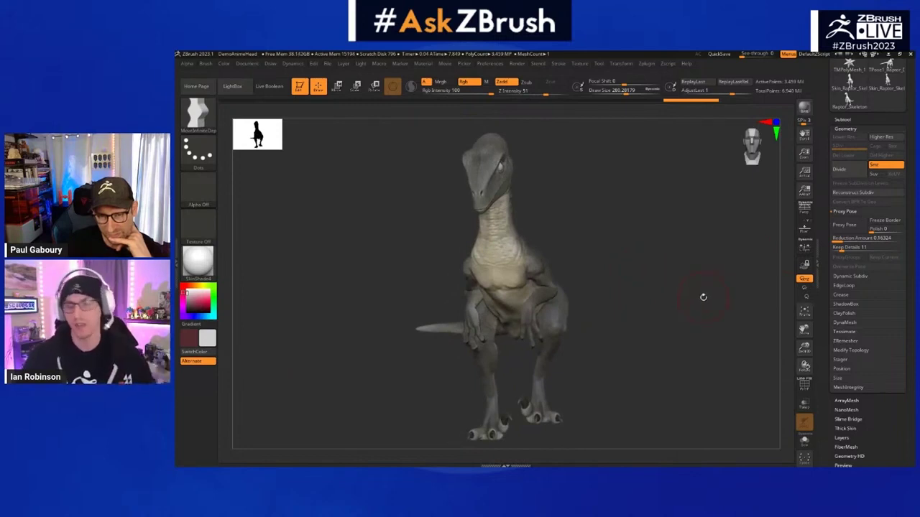
drag(631, 287, 620, 286)
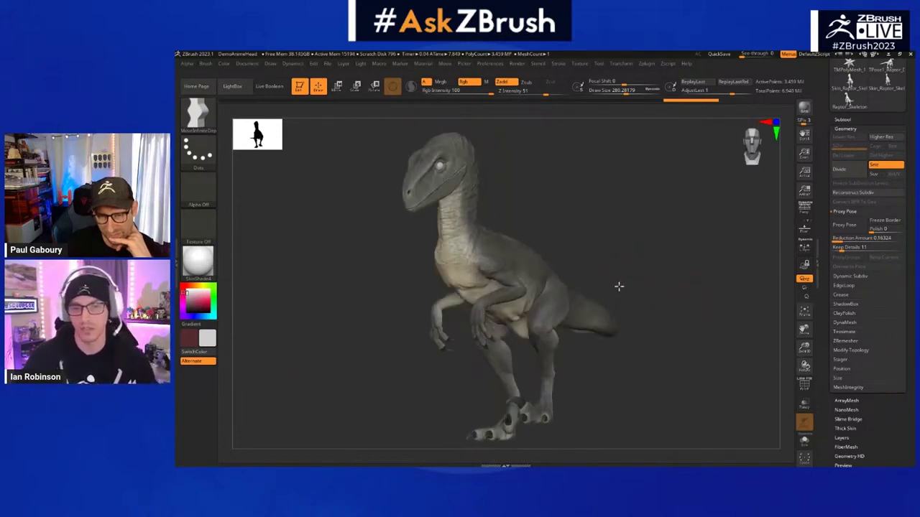